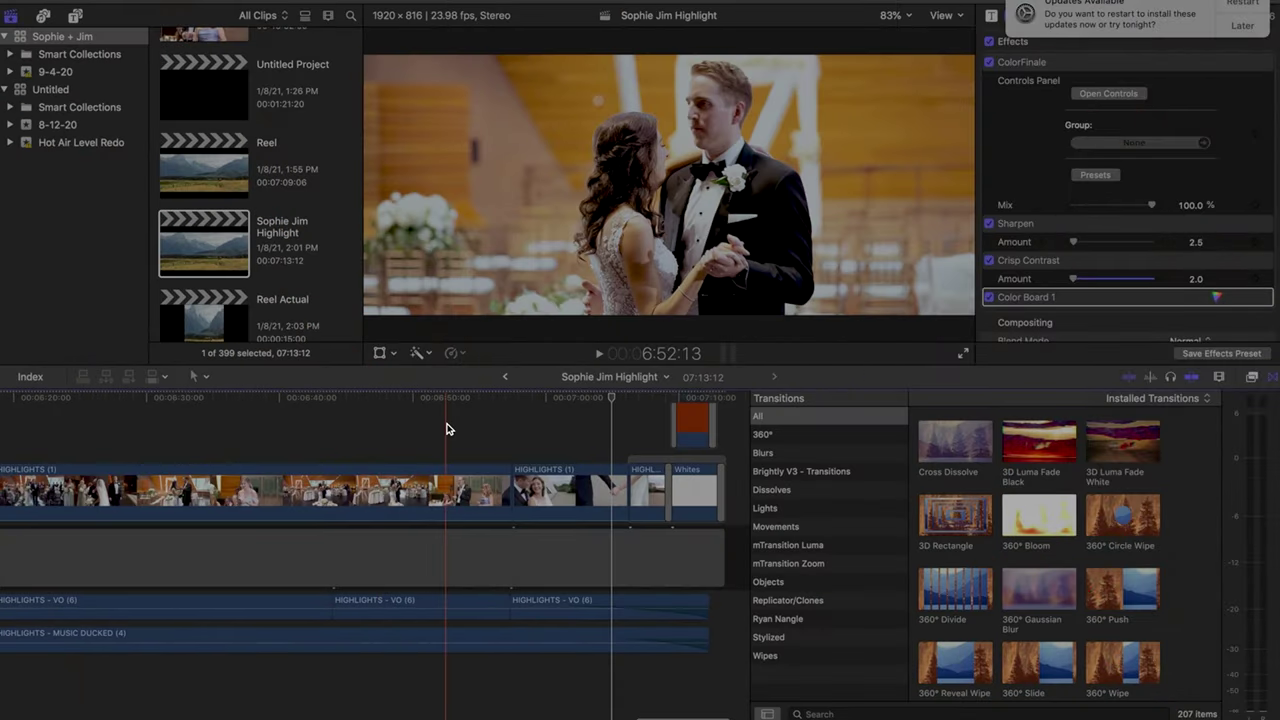
- Park the playhead near 3:48 in the highlight film and postpone the update with Remind Me Tomorrow
scroll(447, 428, down, 3)
scroll(447, 428, left, 10)
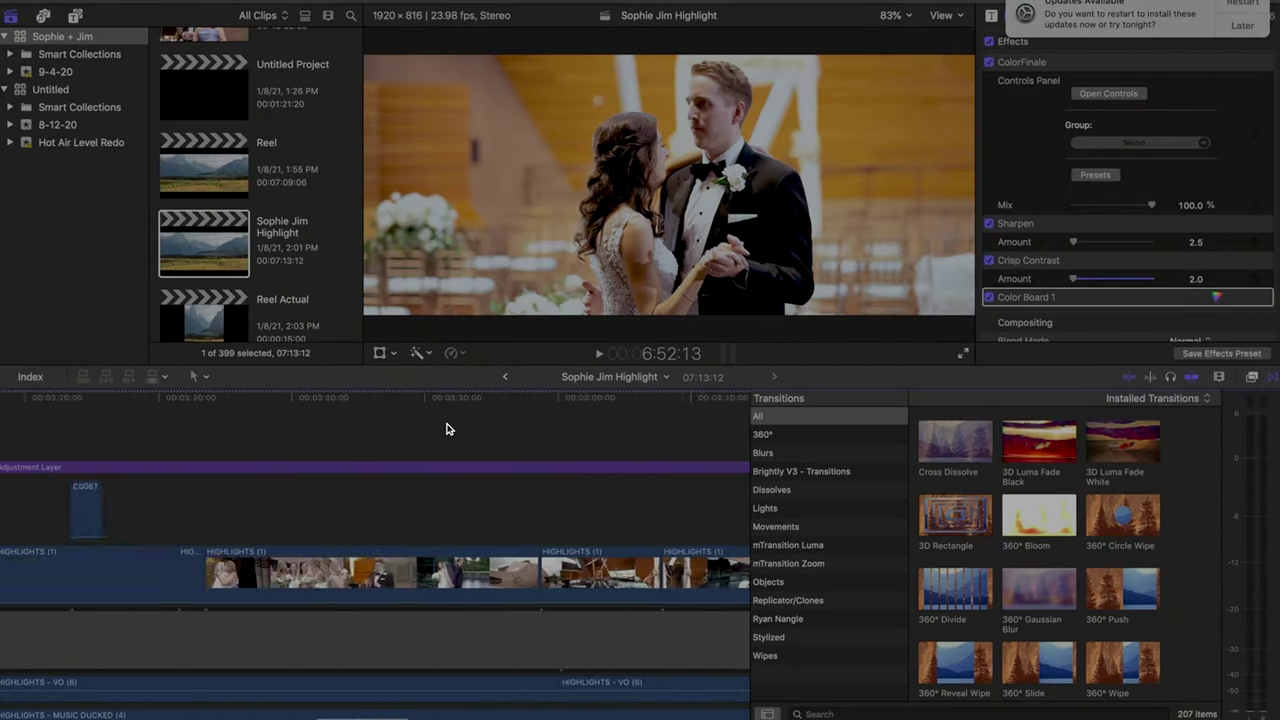
scroll(447, 428, right, 2)
click(450, 412)
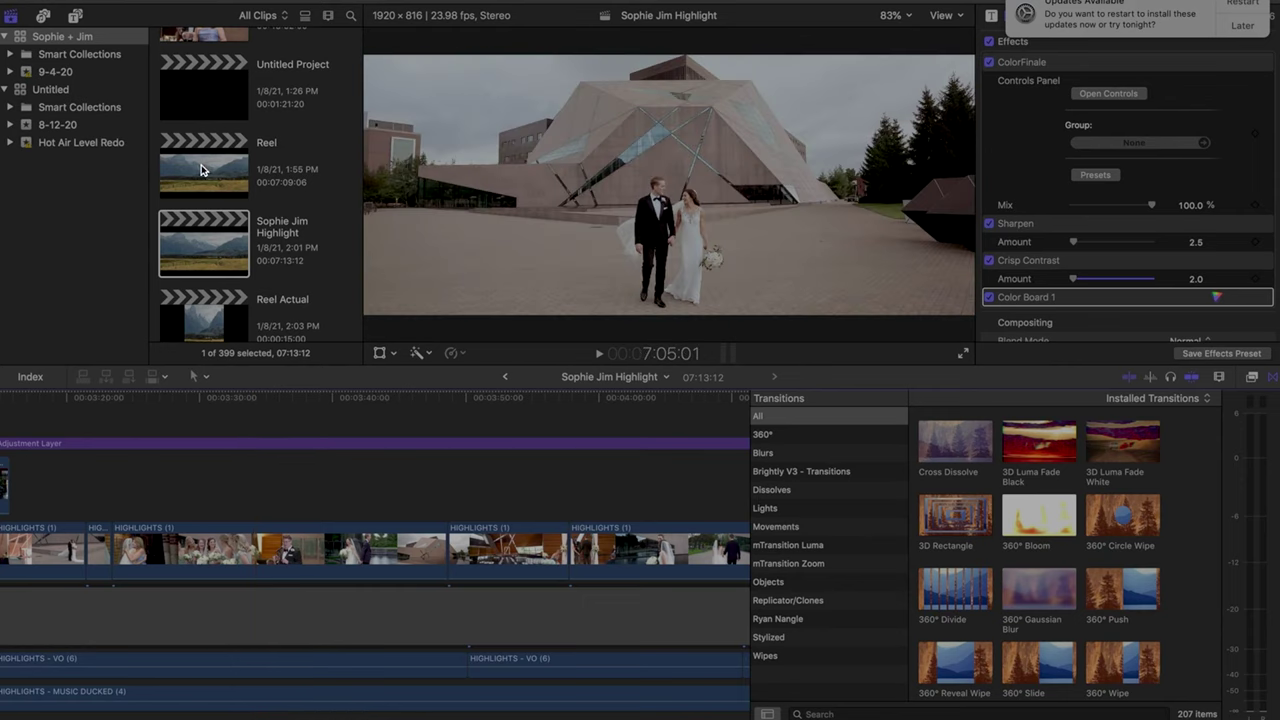
click(1242, 25)
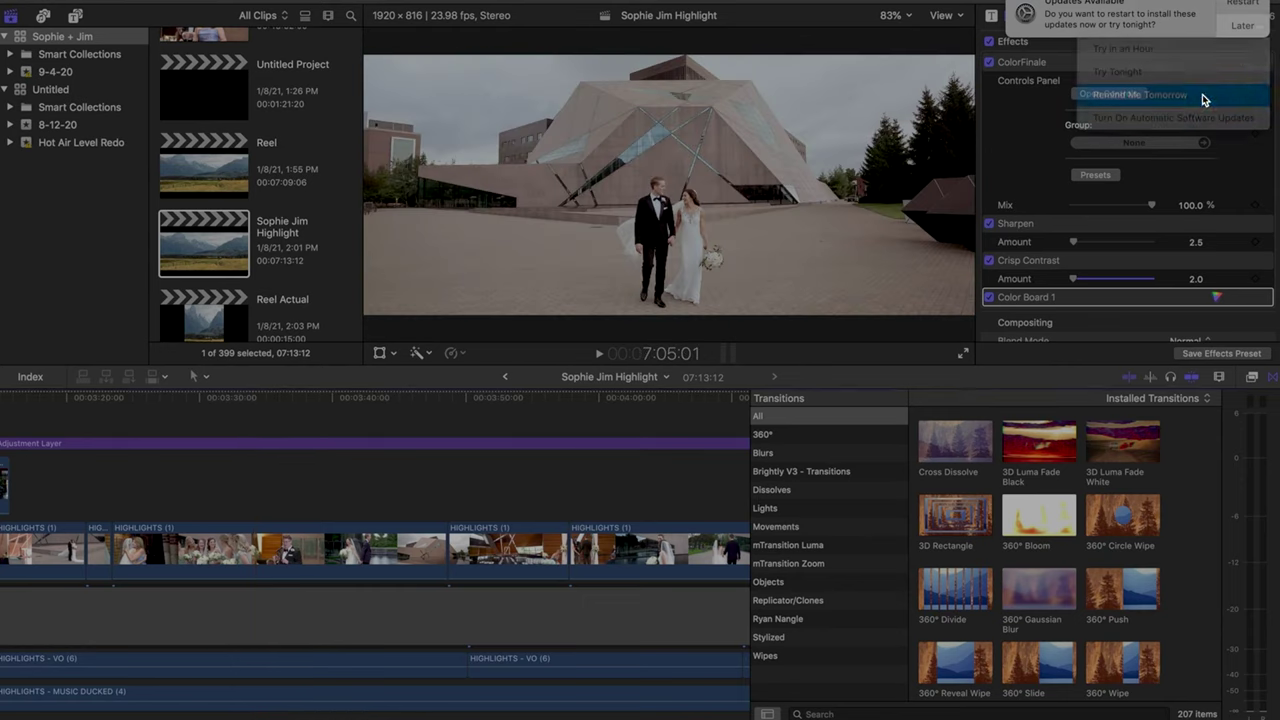
click(1200, 97)
- Open the Reel project, scrub its opening, and move the bride clip to around 1:00
double_click(200, 172)
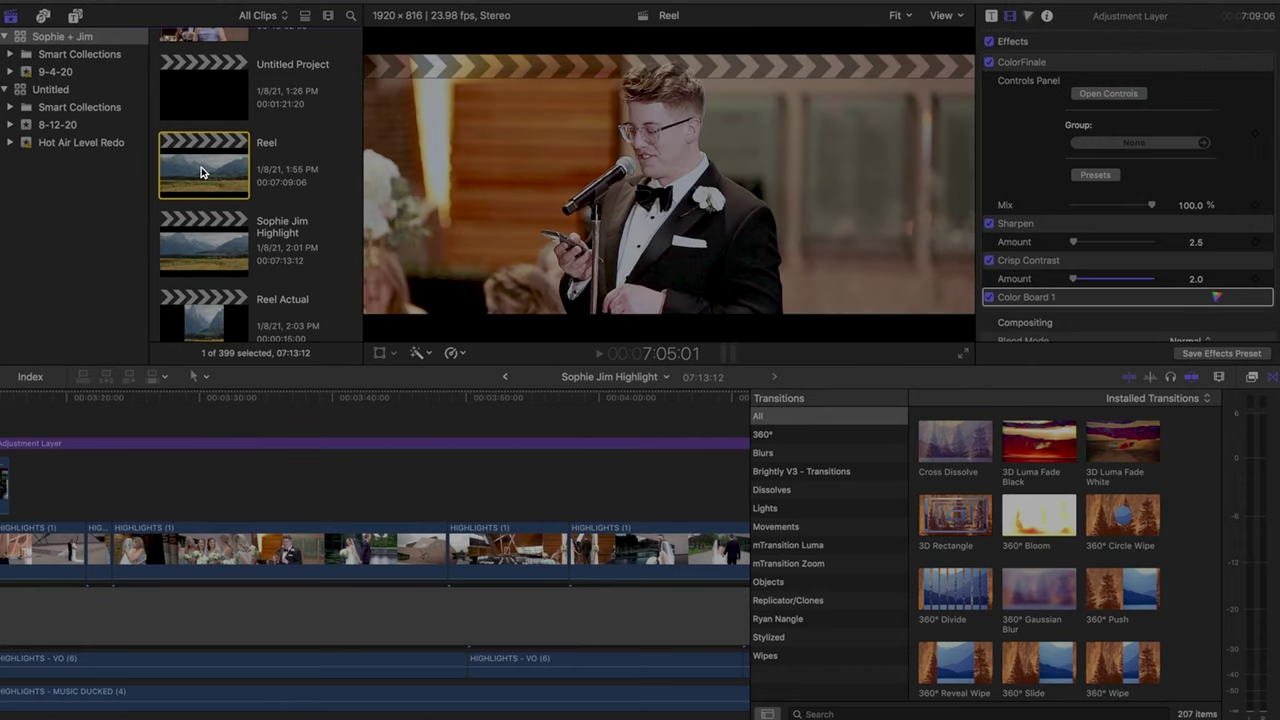
click(243, 403)
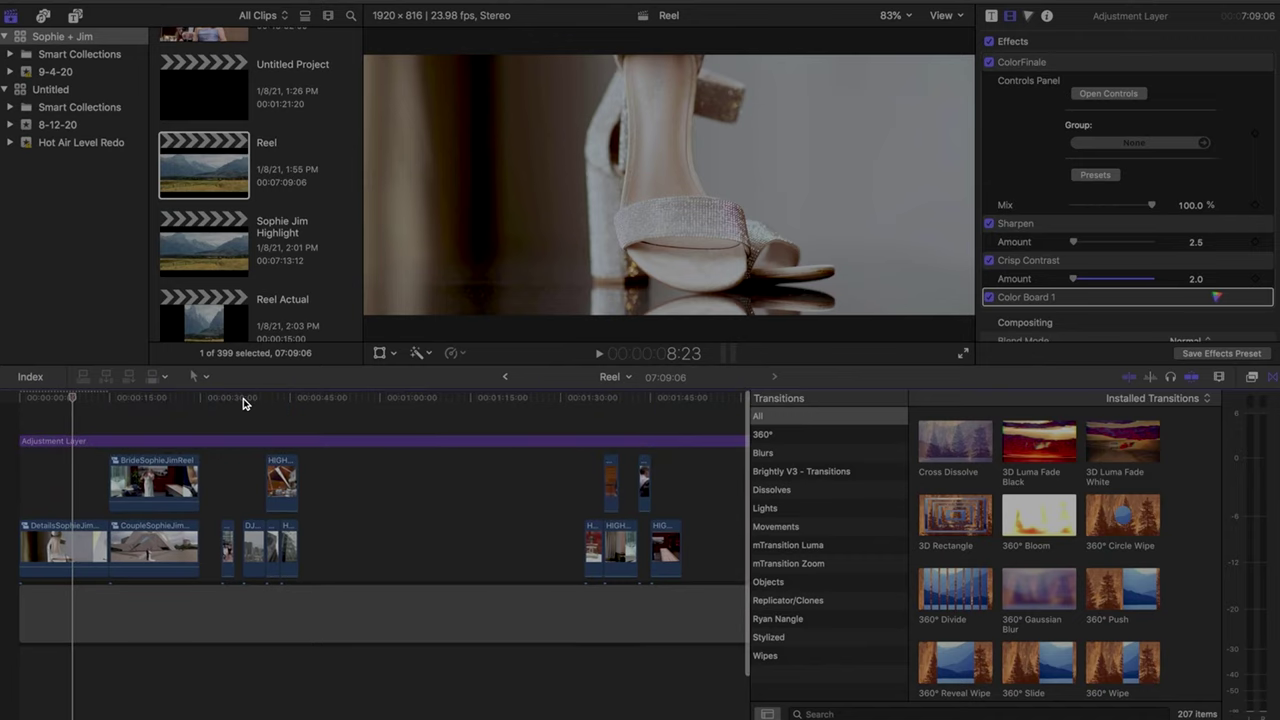
scroll(243, 403, right, 3)
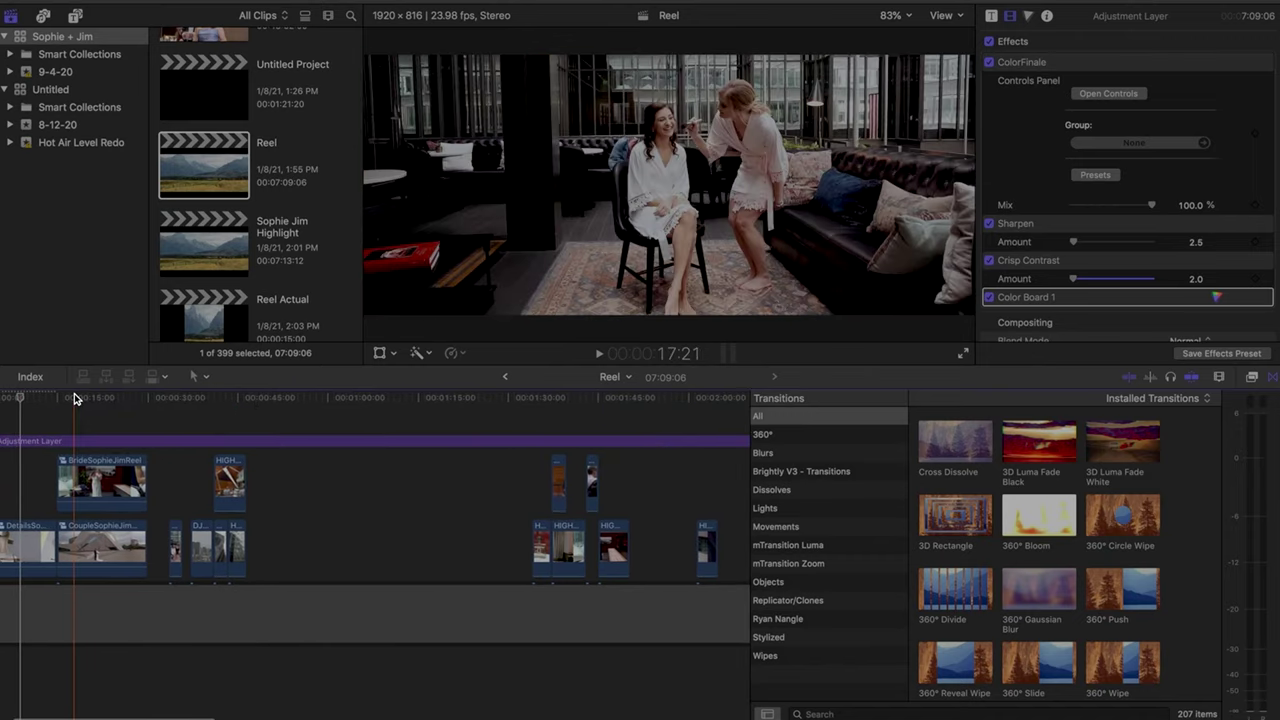
scroll(55, 400, left, 3)
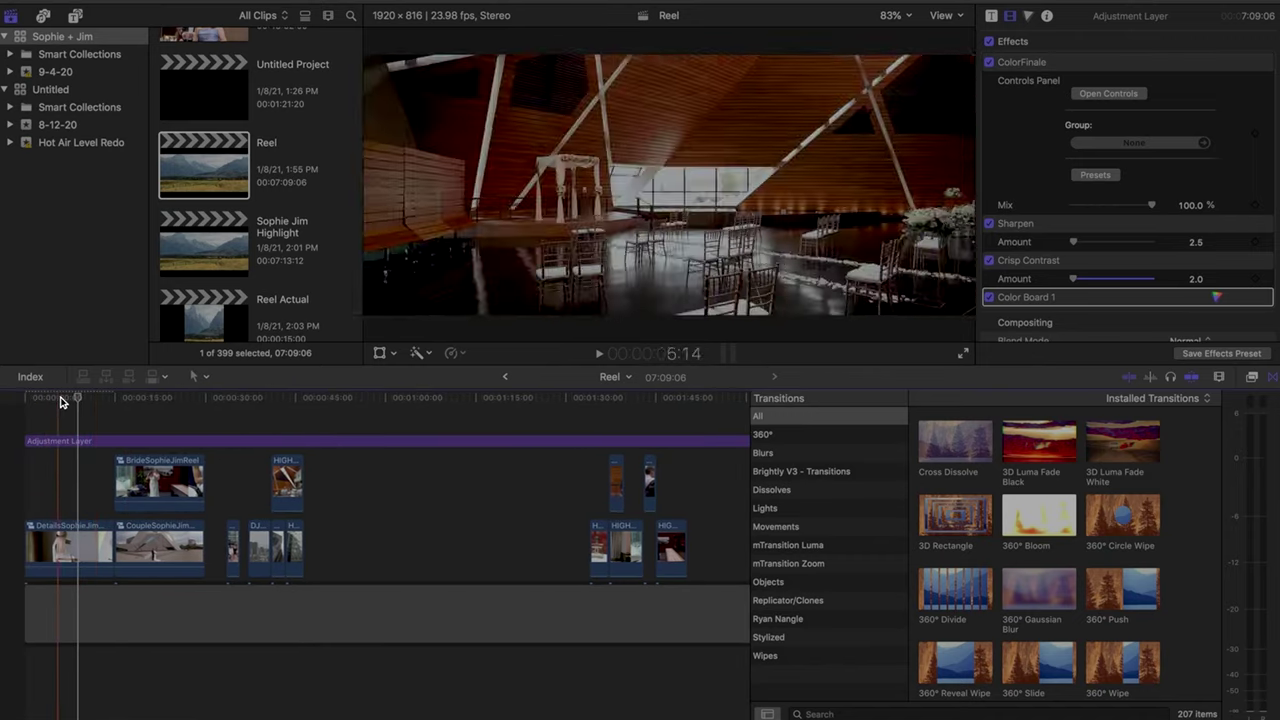
drag(47, 404, 157, 405)
drag(165, 470, 84, 470)
drag(150, 400, 296, 401)
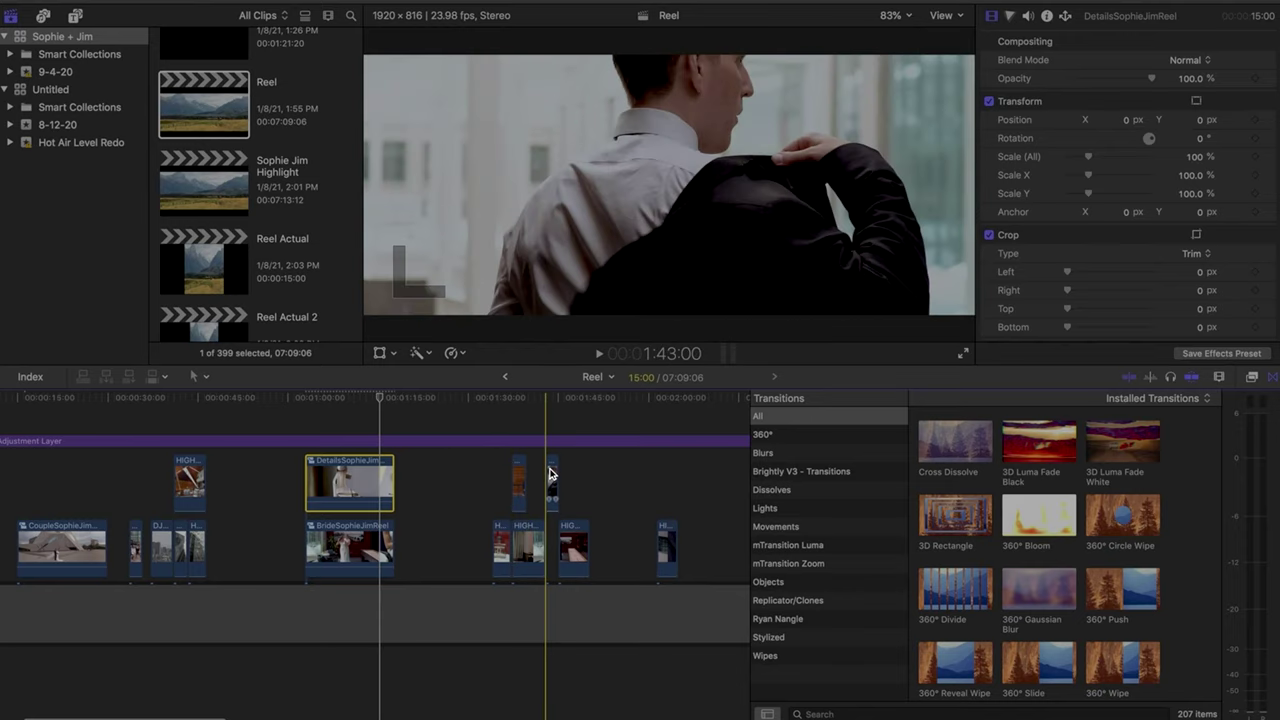
- Move the three groom clips to the start and push the couple clip past 15 seconds
drag(574, 491, 41, 506)
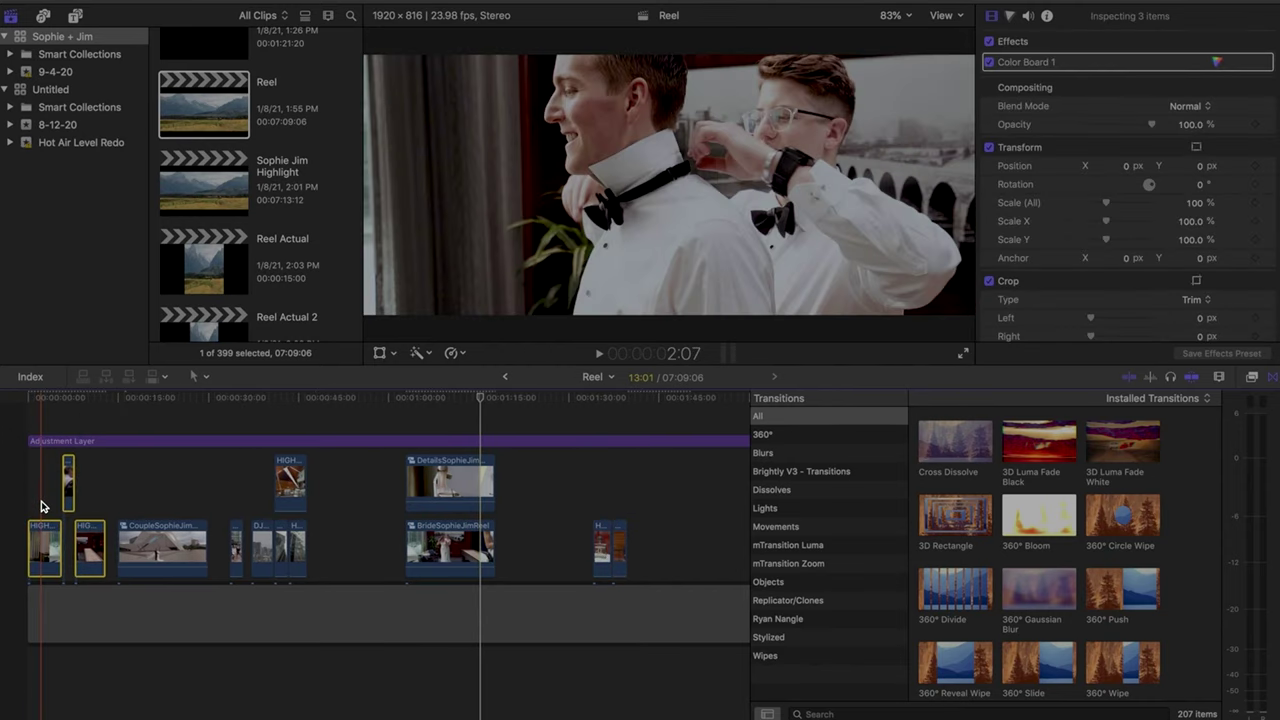
key(super+equal)
key(super+equal)
drag(256, 398, 371, 396)
drag(425, 535, 530, 545)
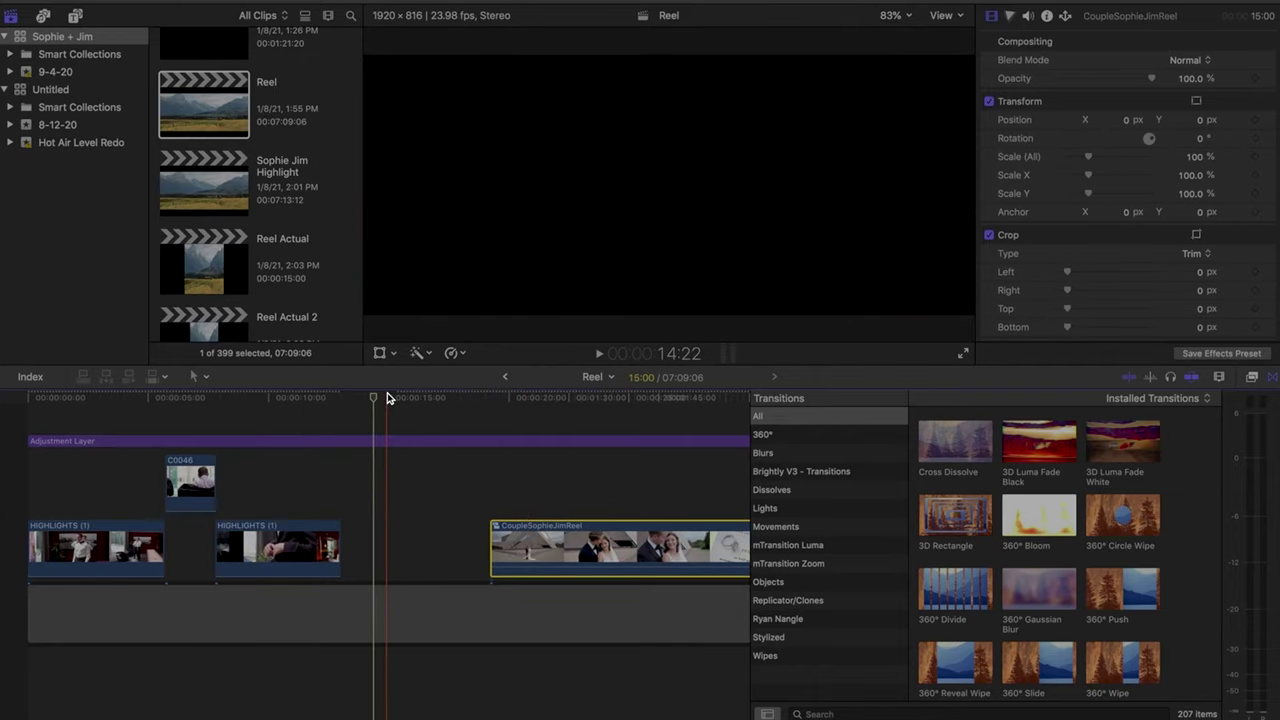
click(388, 398)
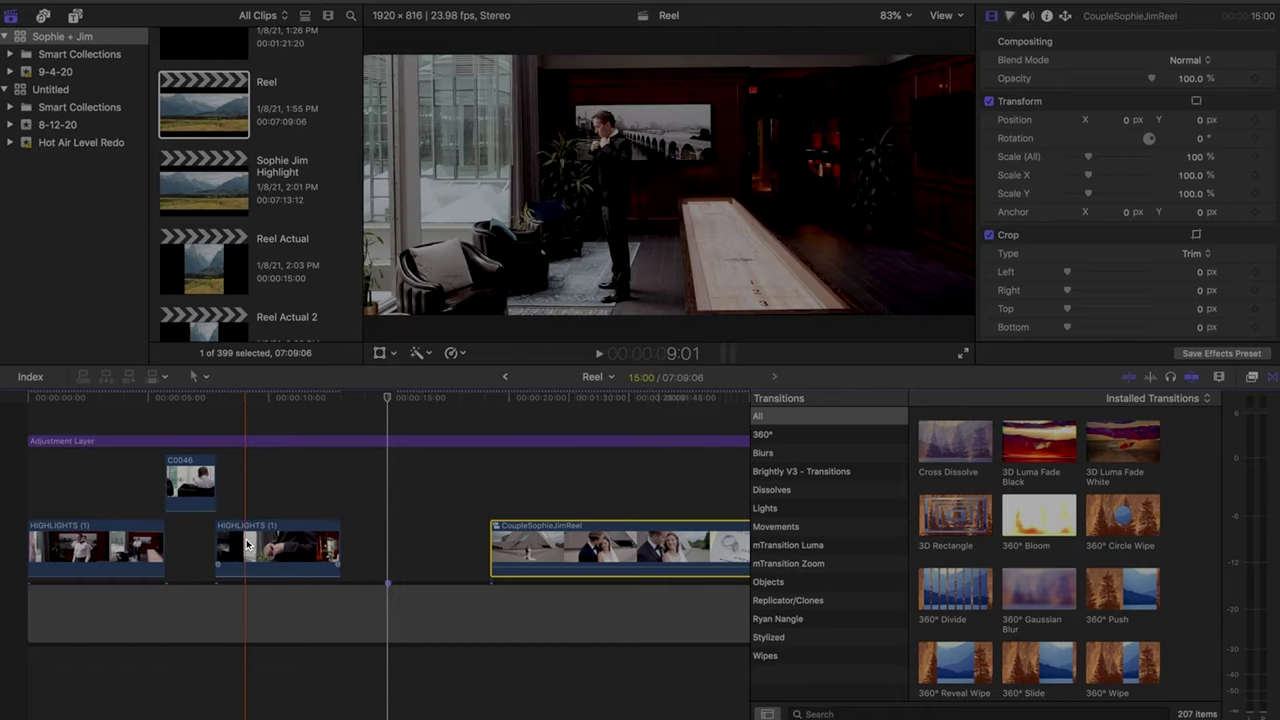
drag(305, 540, 255, 545)
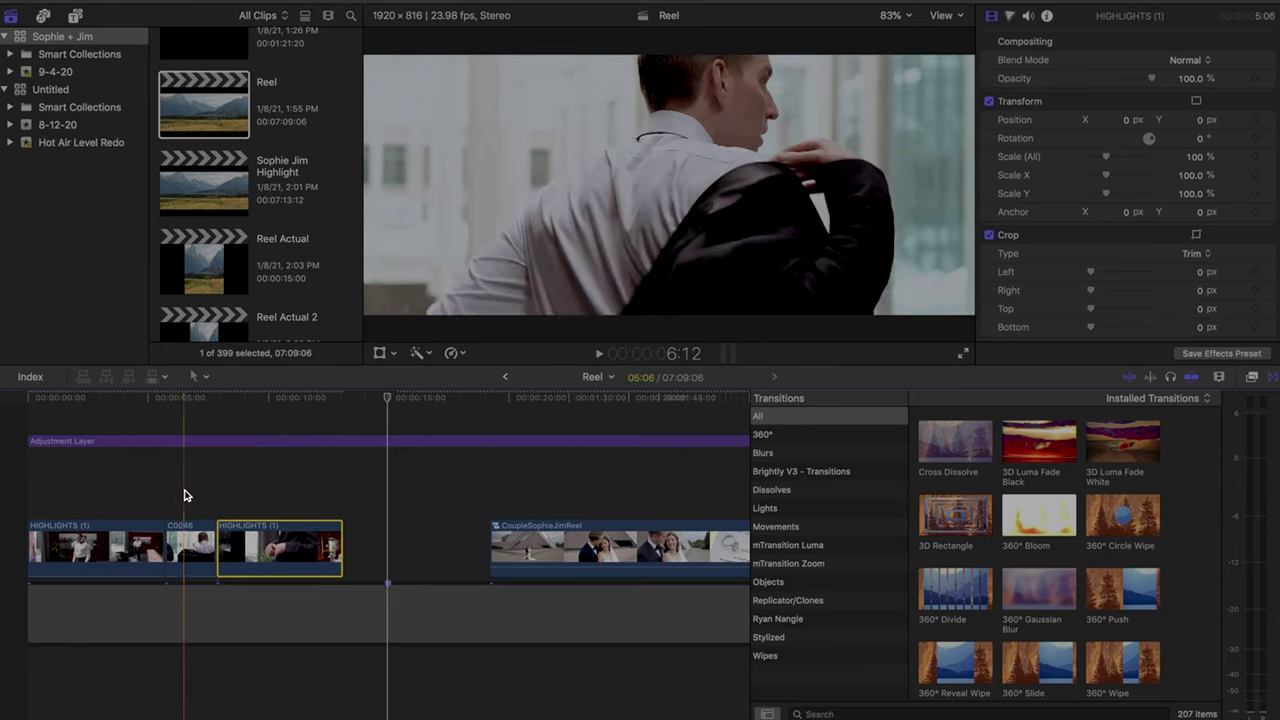
- Add the remaining groom clip beside the others, play them back, and trim the last one to end at 15:00
key(super+minus)
drag(514, 537, 32, 510)
key(super+equal)
key(super+equal)
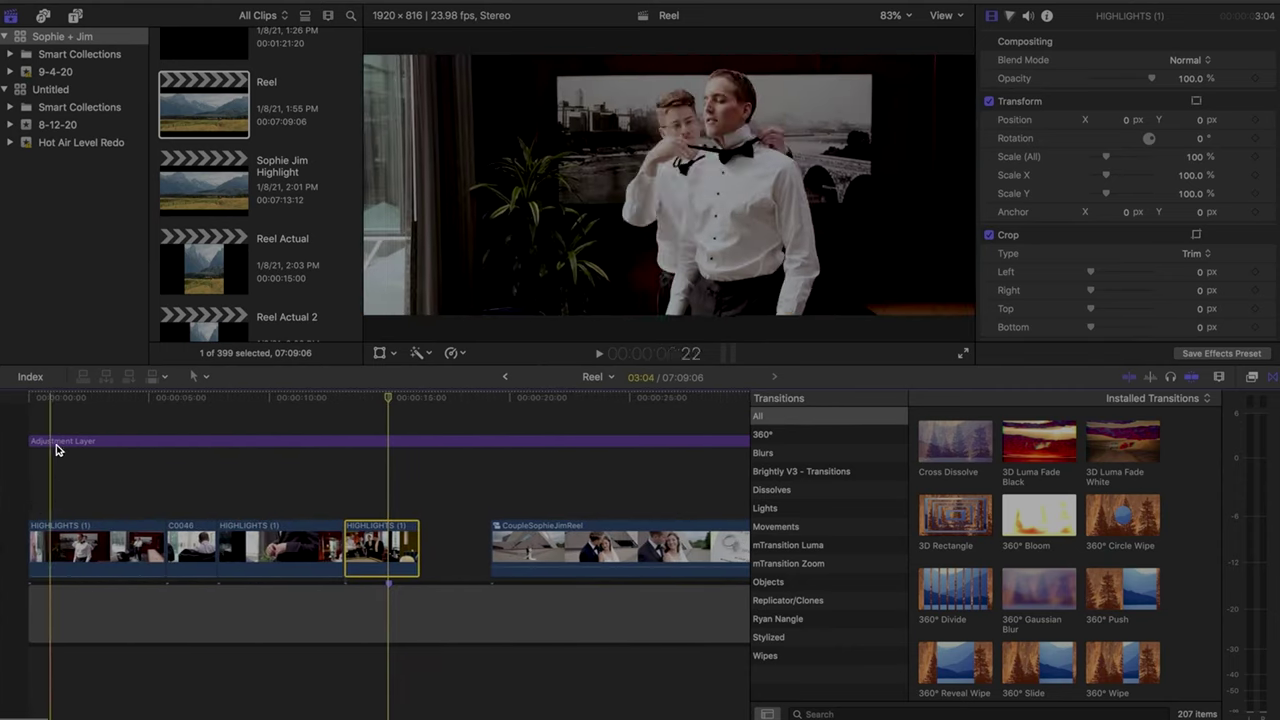
drag(63, 389, 2, 392)
key(space)
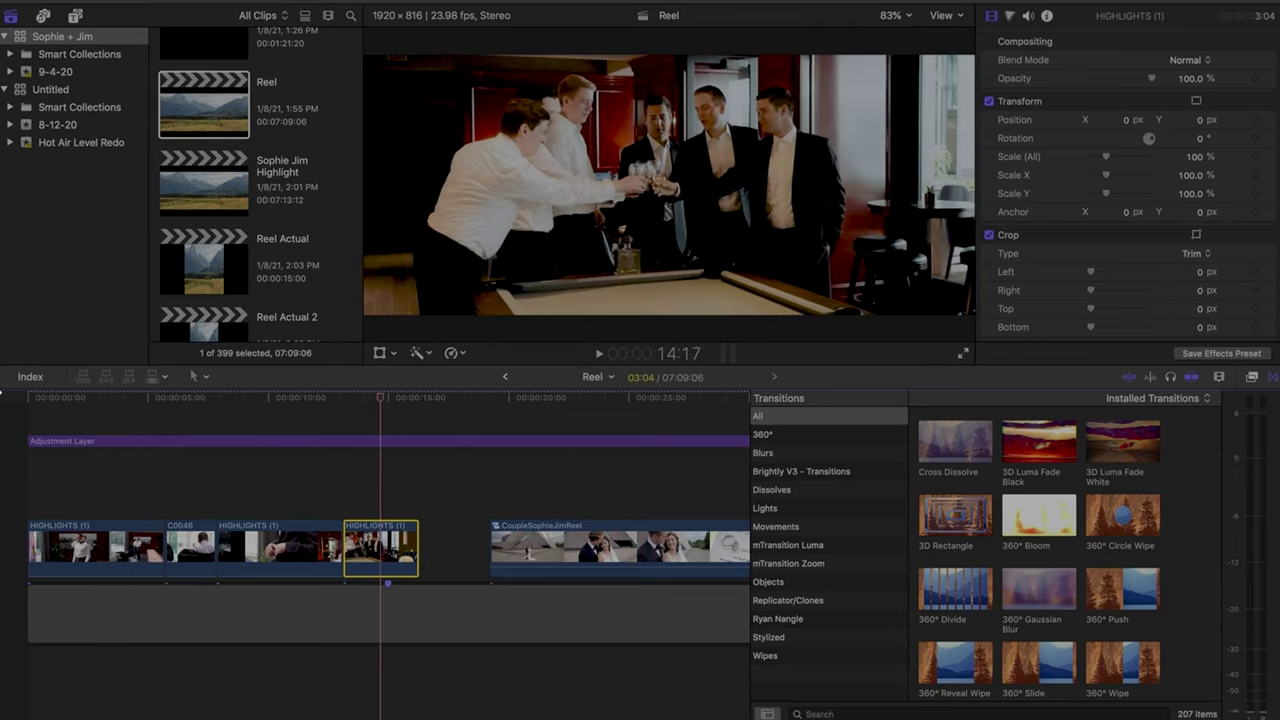
click(252, 399)
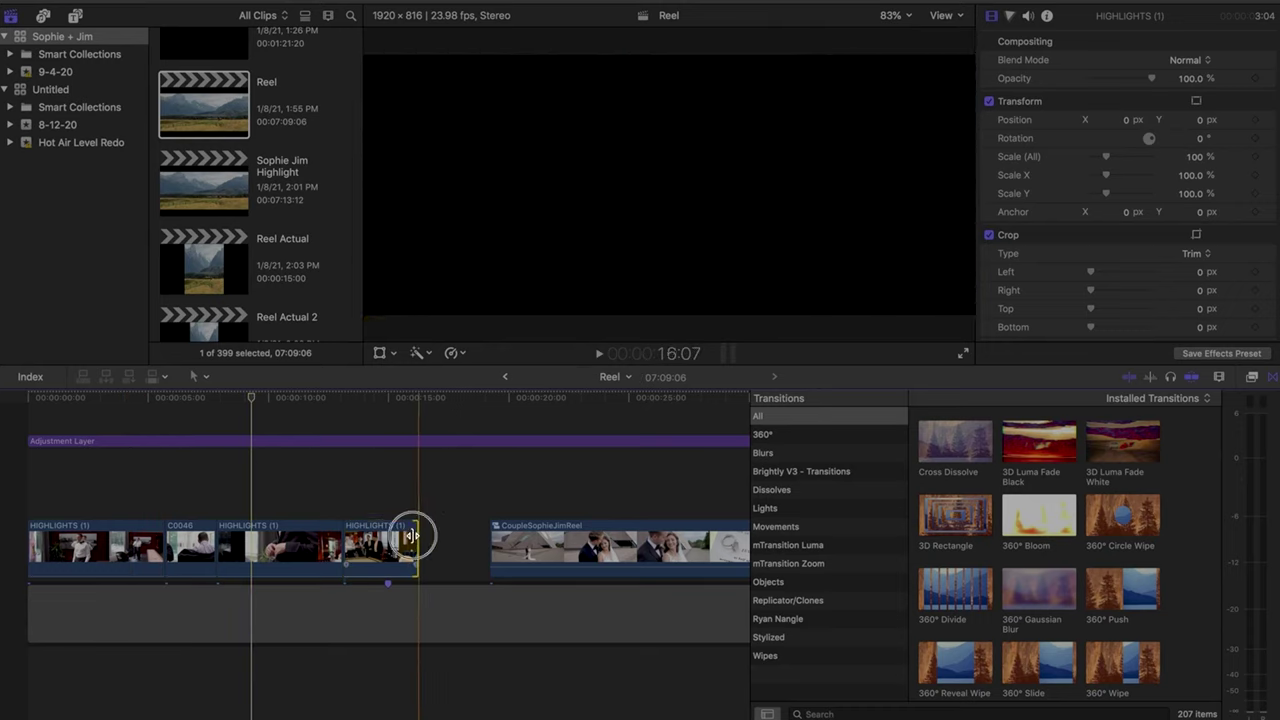
drag(416, 536, 57, 549)
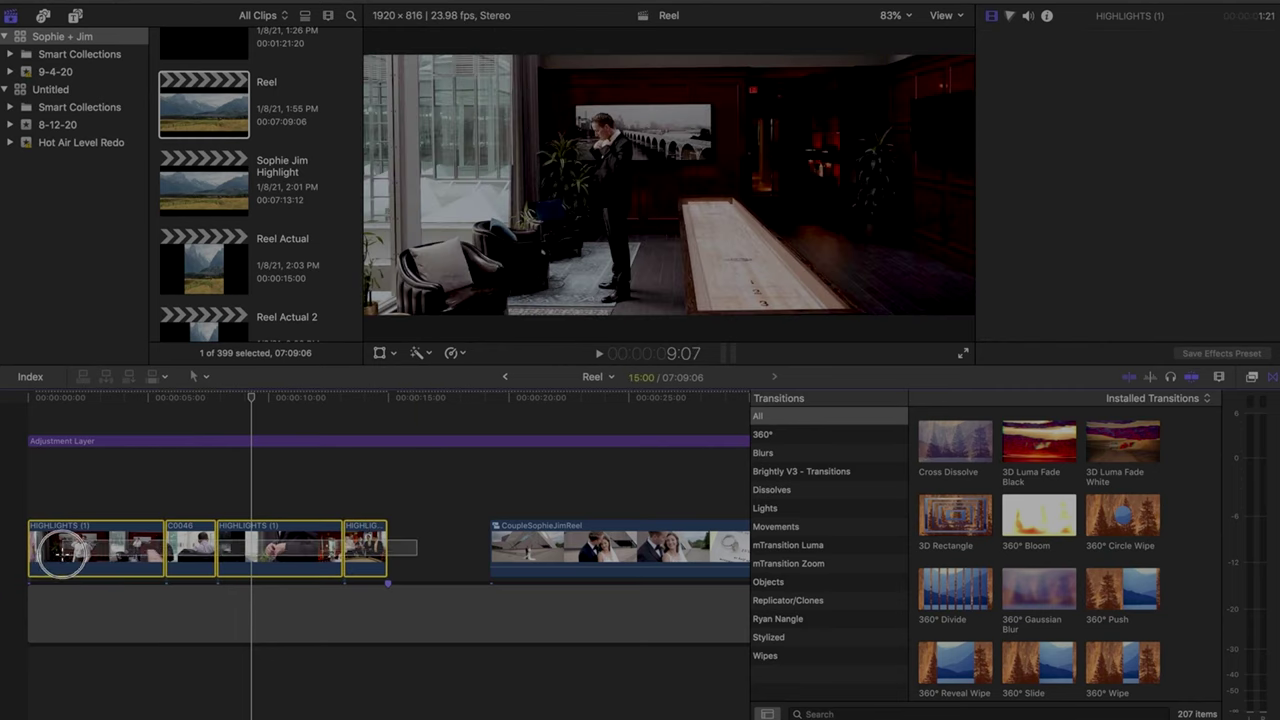
- Combine the four groom clips into a new compound clip named 'SophieJimReelGROOM'
right_click(62, 558)
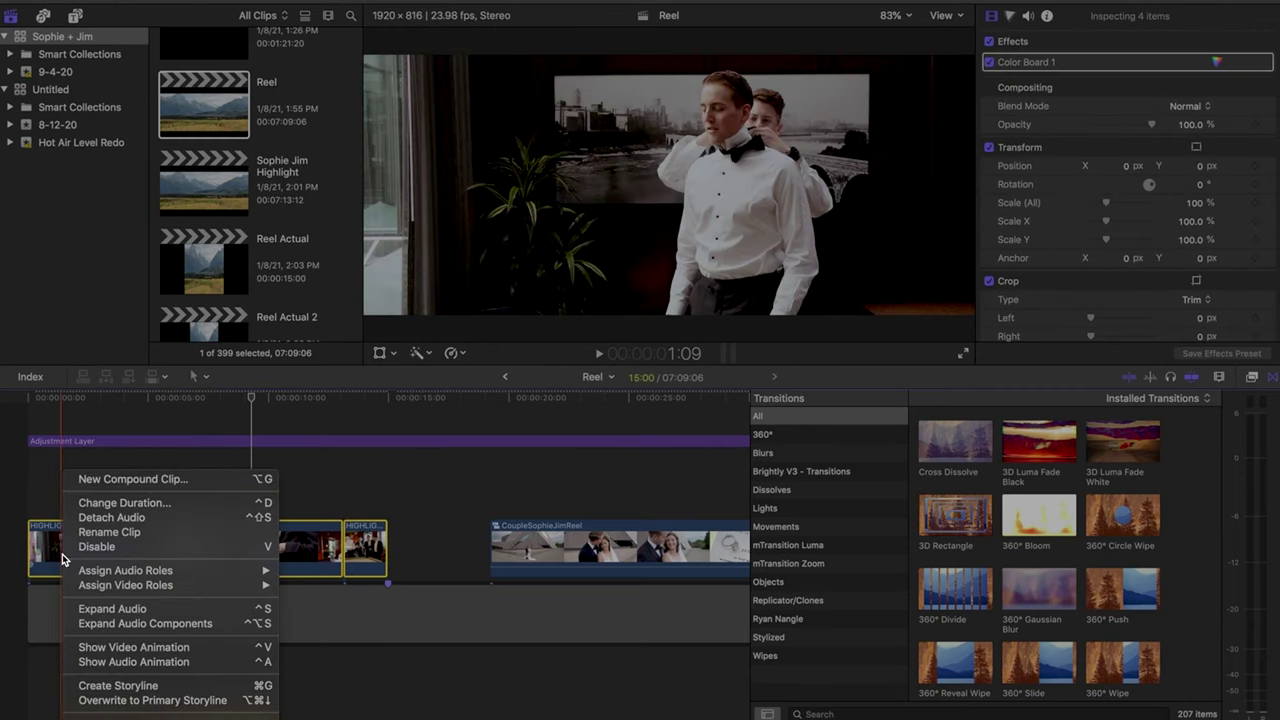
click(88, 479)
text(SophieJimReelGR)
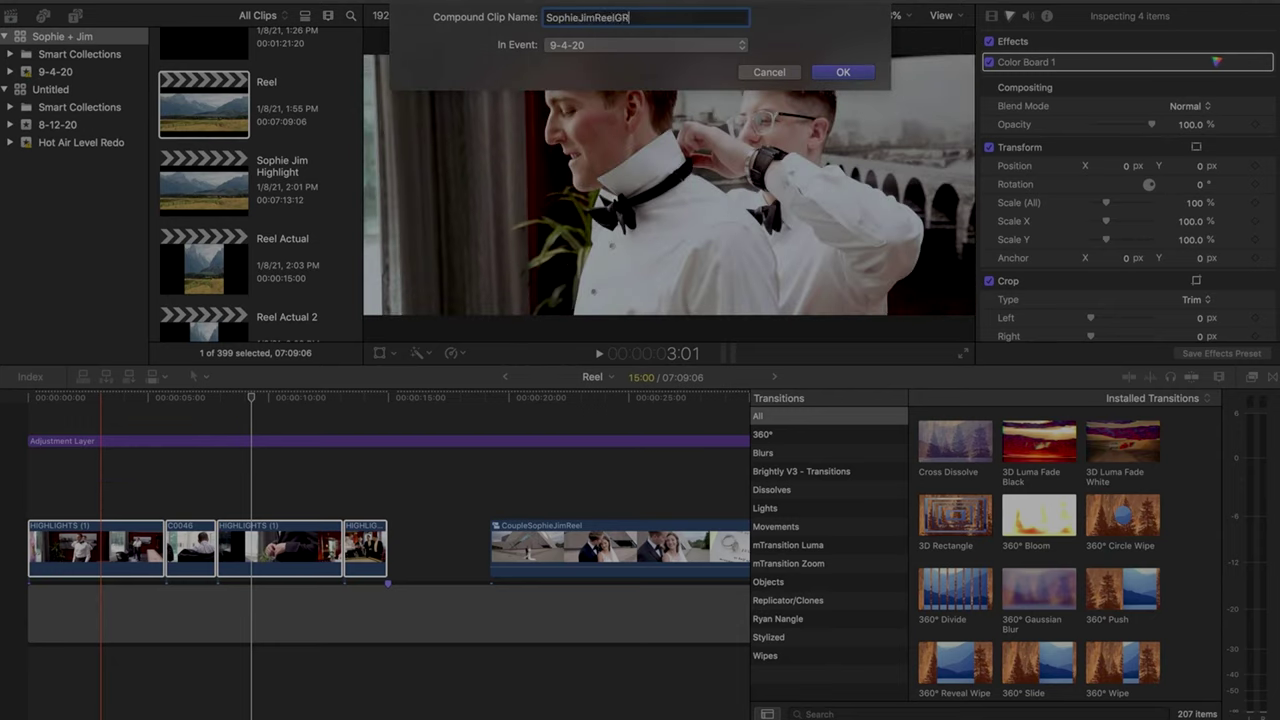
text(OOM)
key(Return)
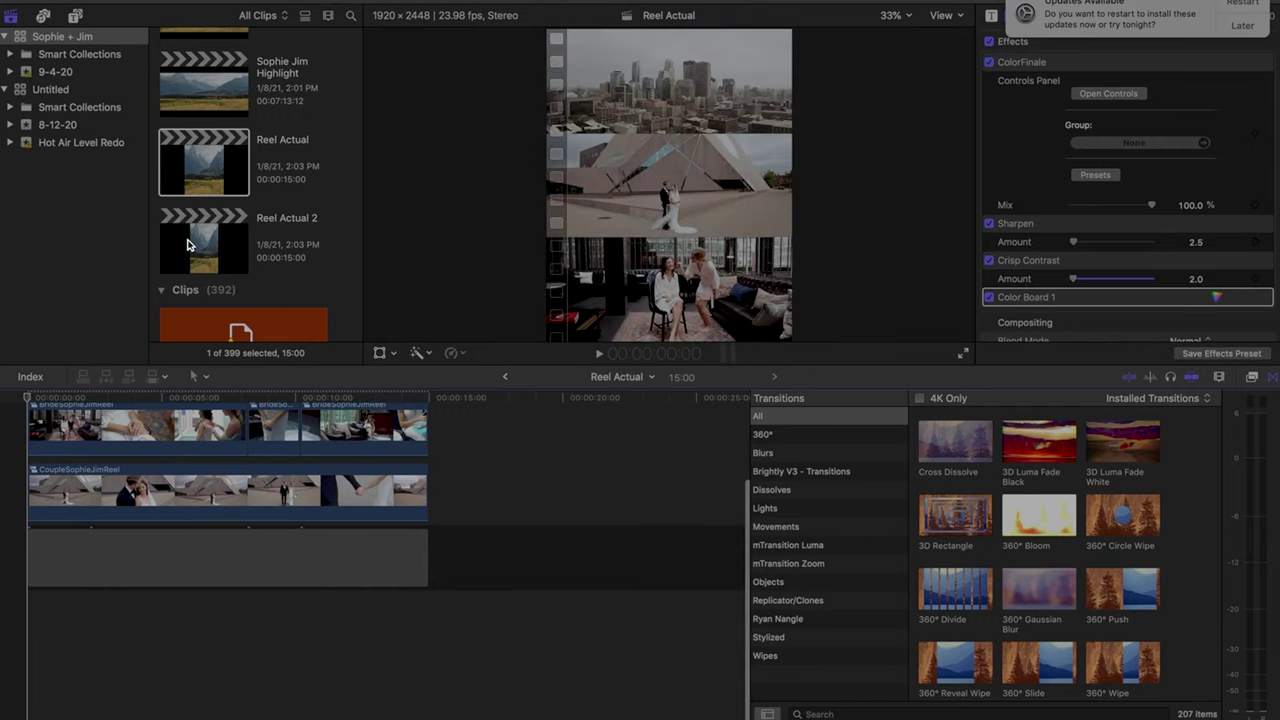
- Select Reel Actual to show its 1920 × 2448 frame size and move Calculator aside
scroll(189, 243, up, 5)
scroll(195, 240, down, 2)
click(200, 237)
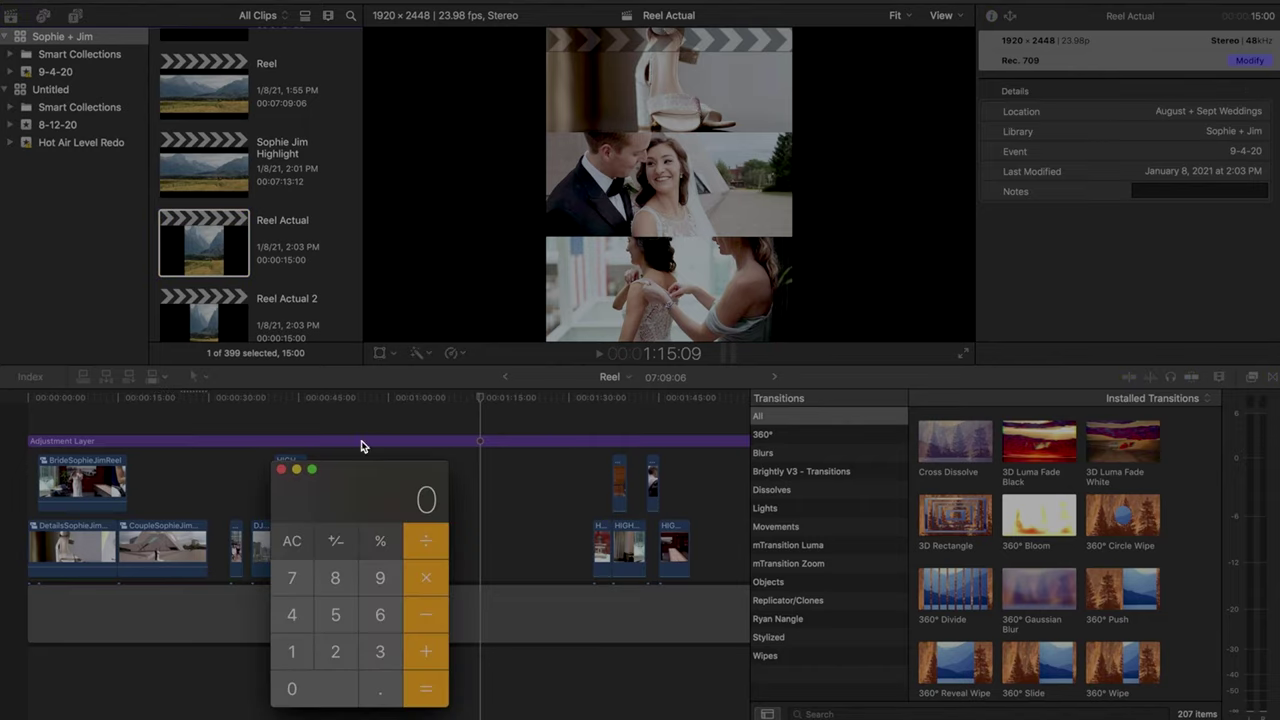
drag(358, 478, 352, 200)
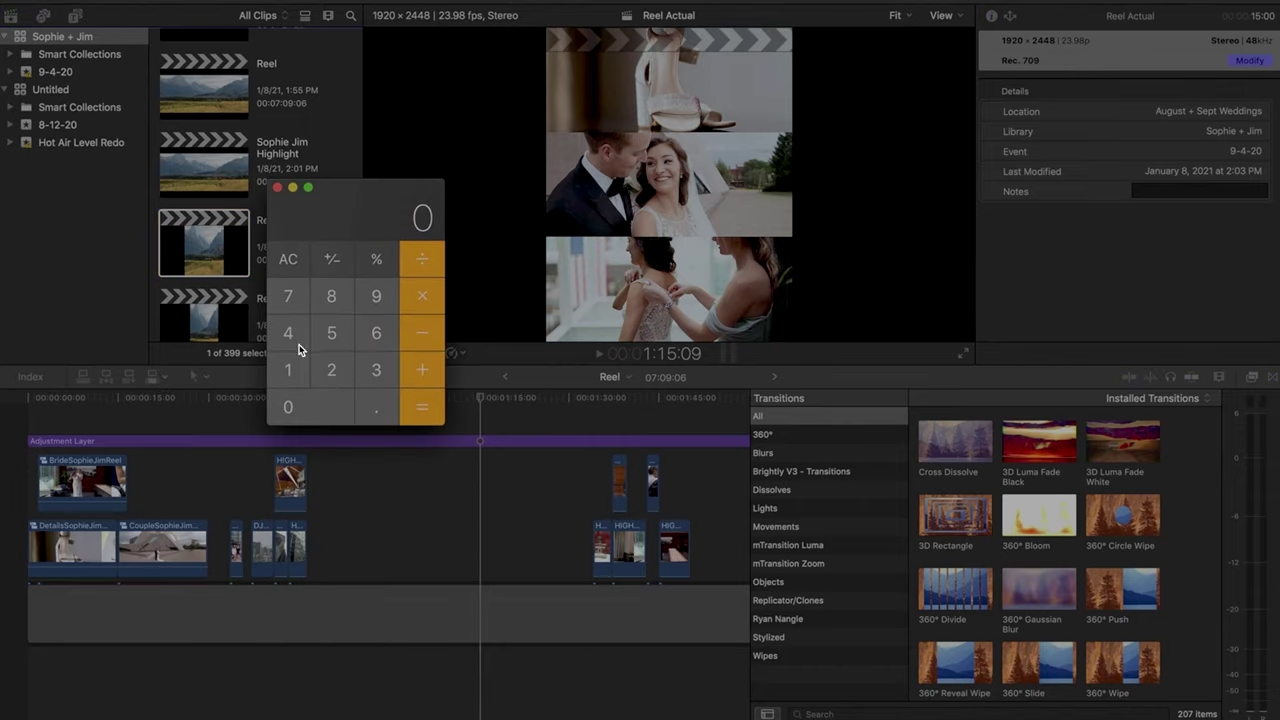
- Calculate 816 × 3 = 2448 in Calculator, then close it
click(328, 300)
click(296, 369)
click(374, 333)
click(419, 298)
click(378, 366)
click(419, 412)
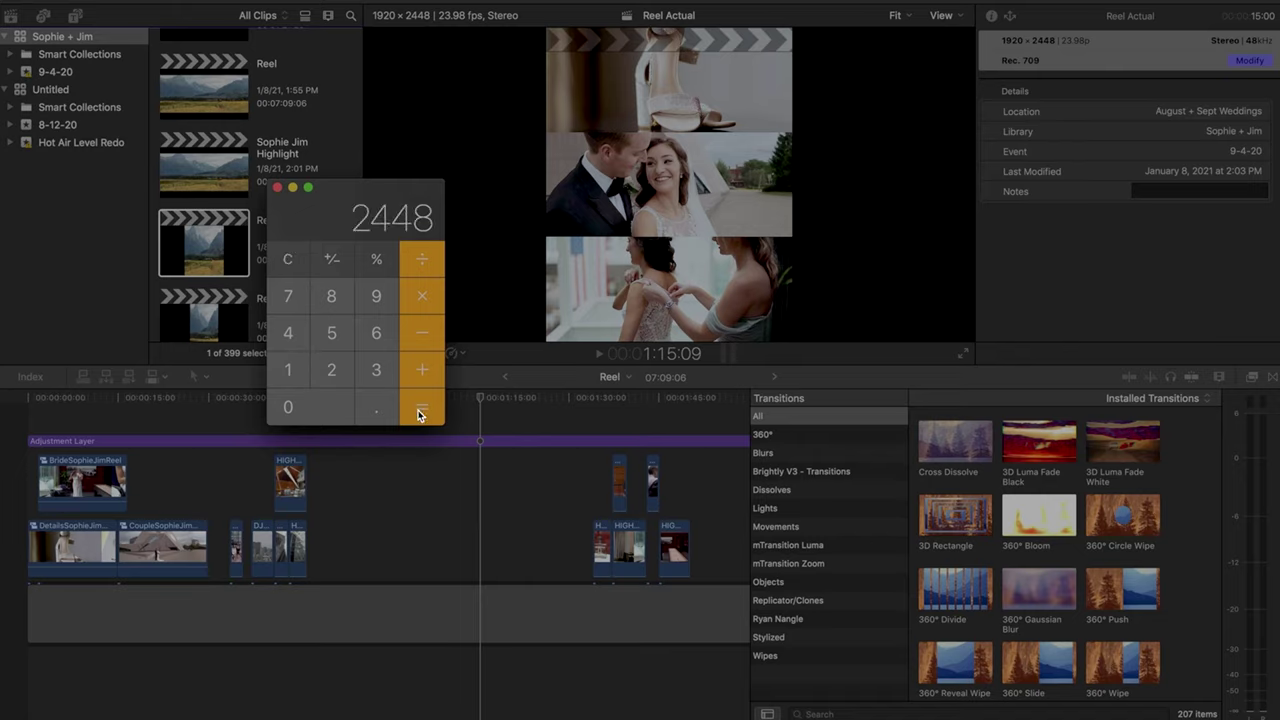
click(278, 189)
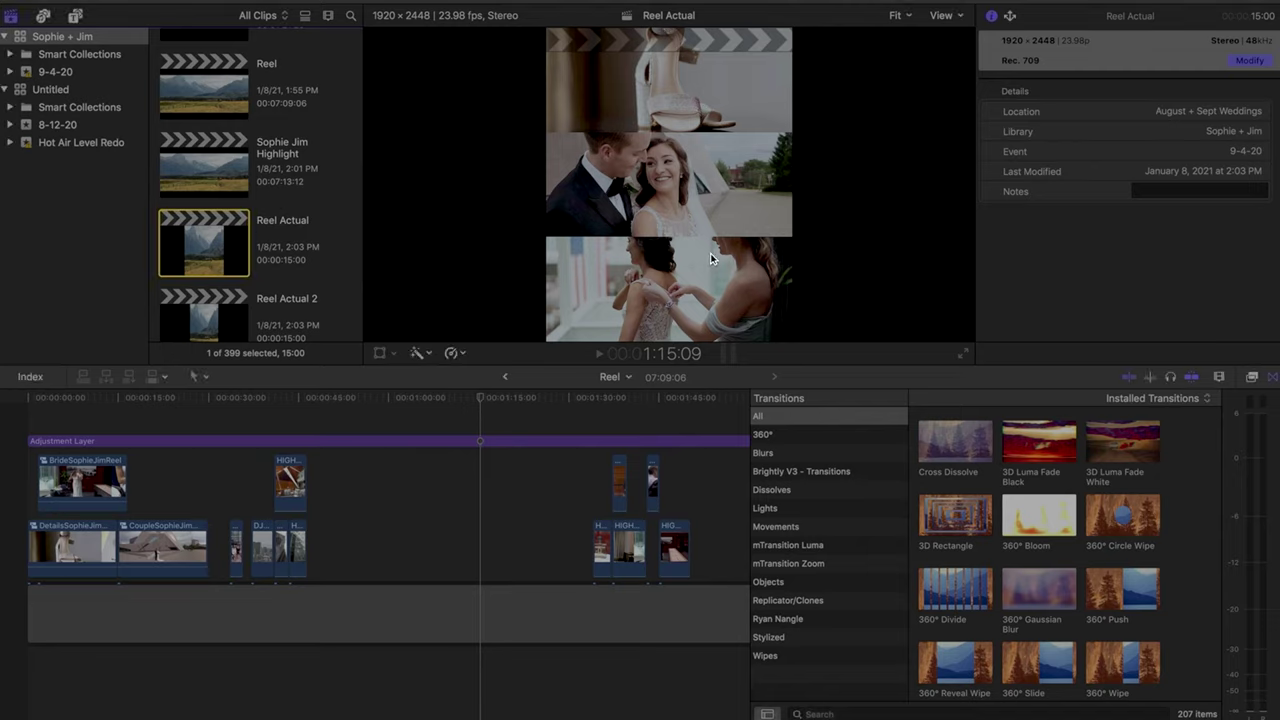
- Preview Reel Actual 2, open Reel Actual, and select its adjustment layer, then the Couple and GROOM sequences
scroll(345, 227, down, 3)
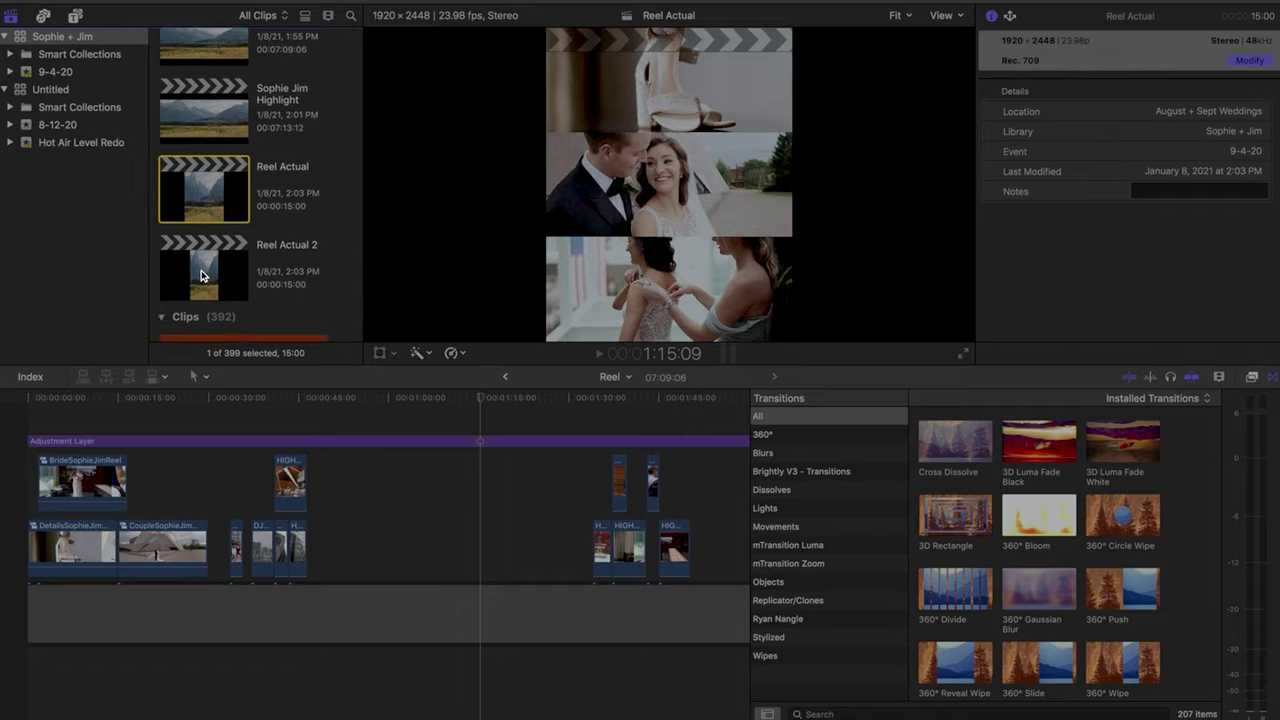
click(201, 276)
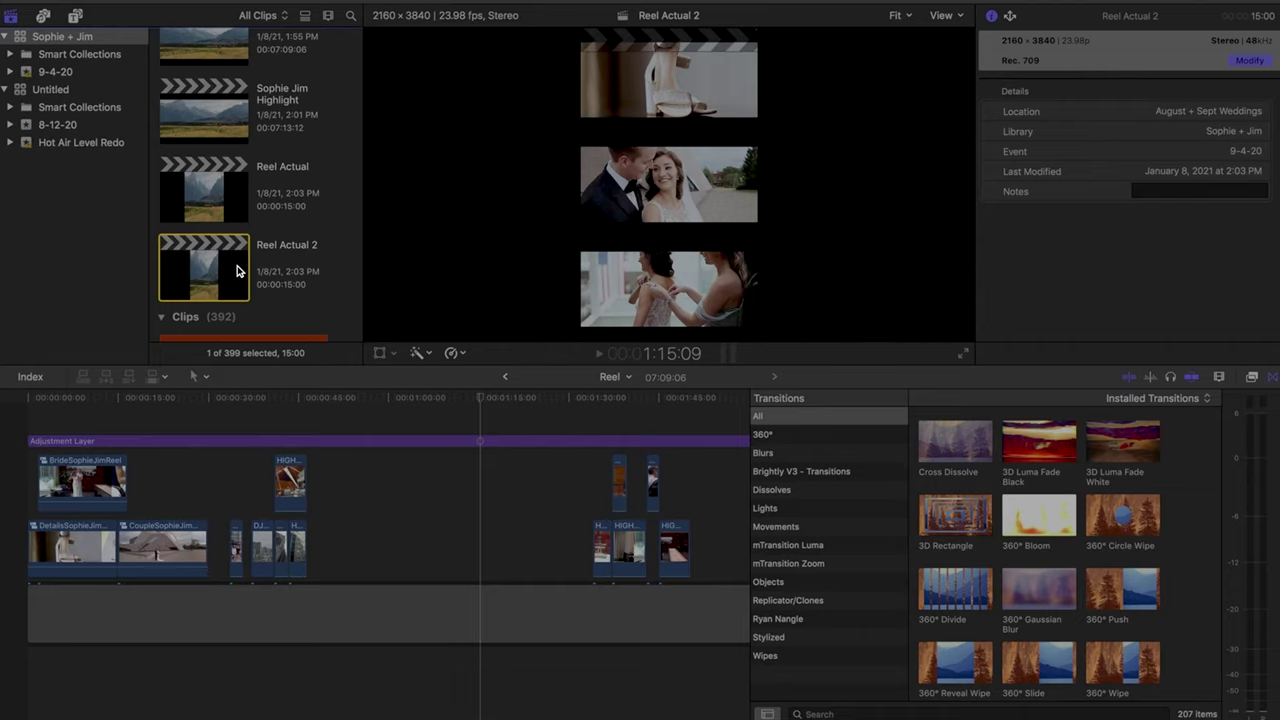
double_click(193, 205)
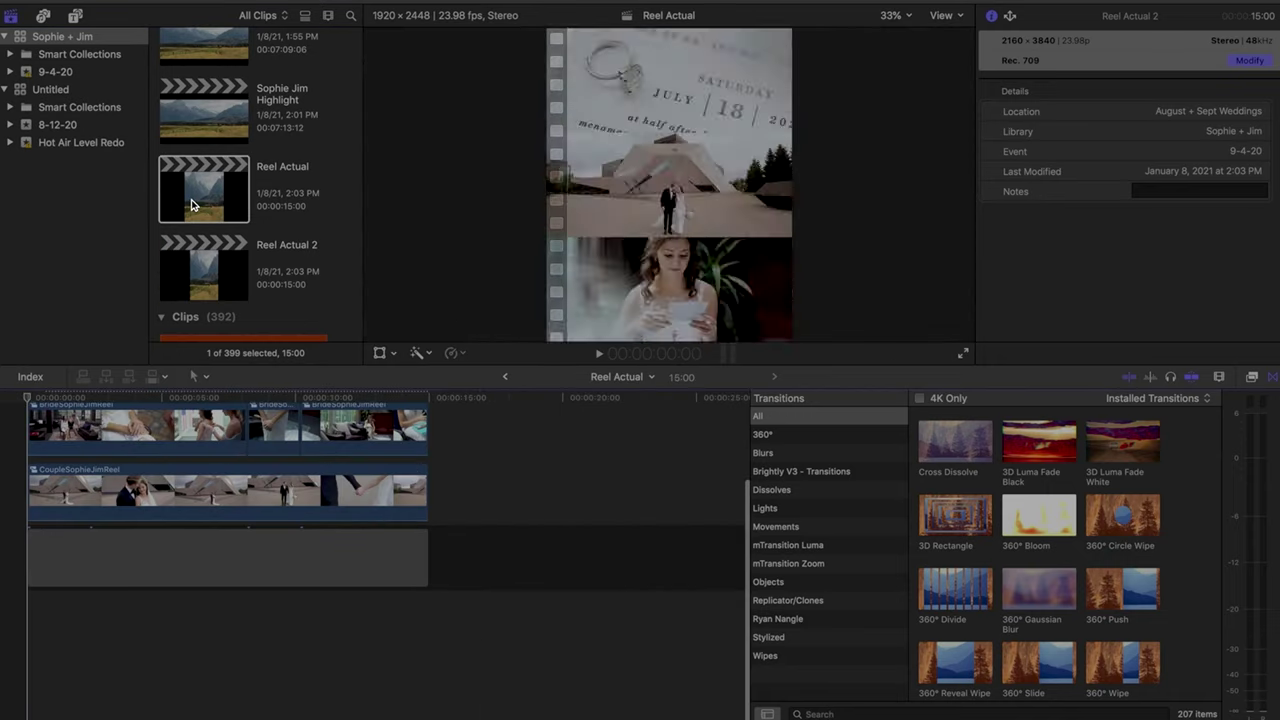
click(209, 438)
drag(58, 425, 68, 428)
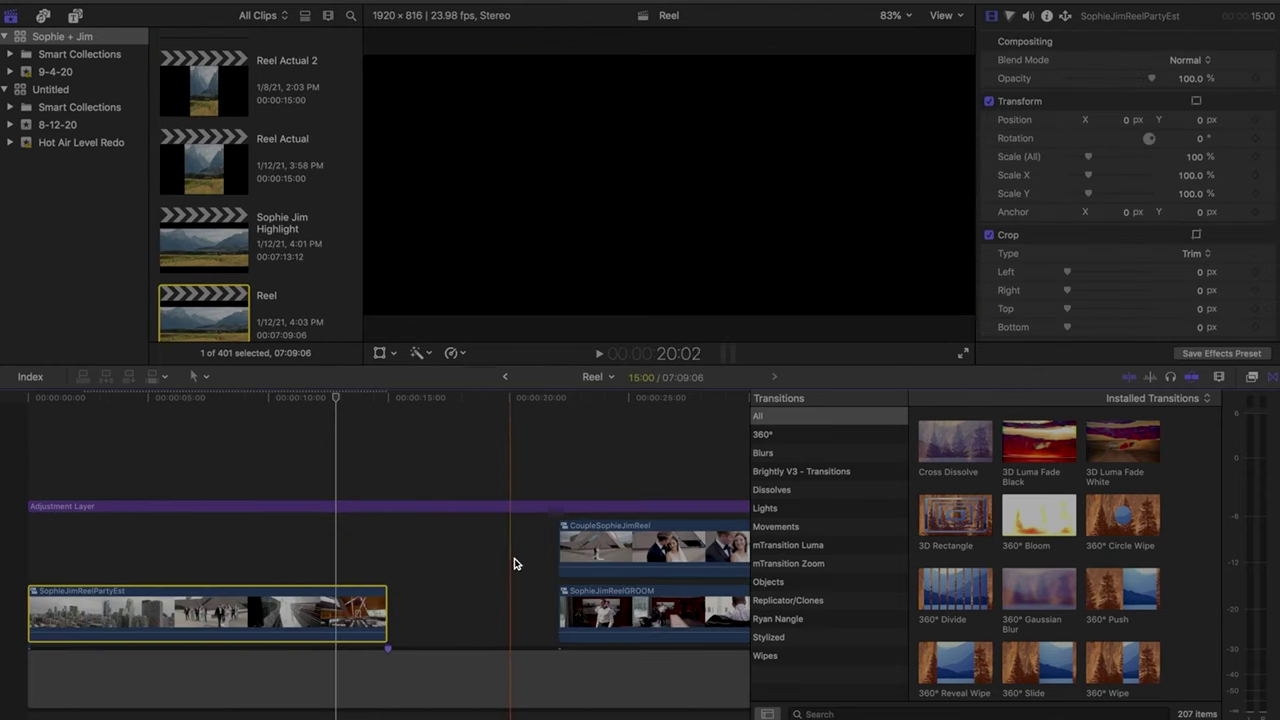
drag(514, 563, 80, 560)
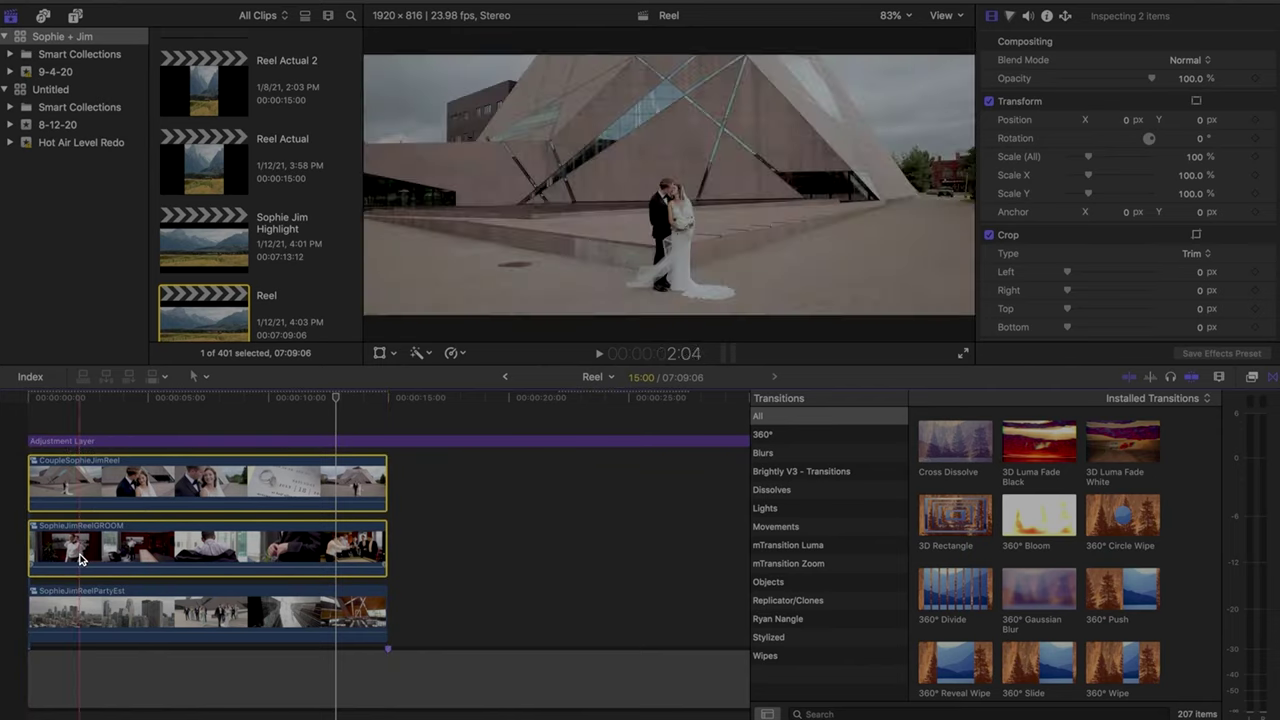
- In Reel, select the adjustment layer together with the Couple, GROOM and PartyEst sequences
click(393, 444)
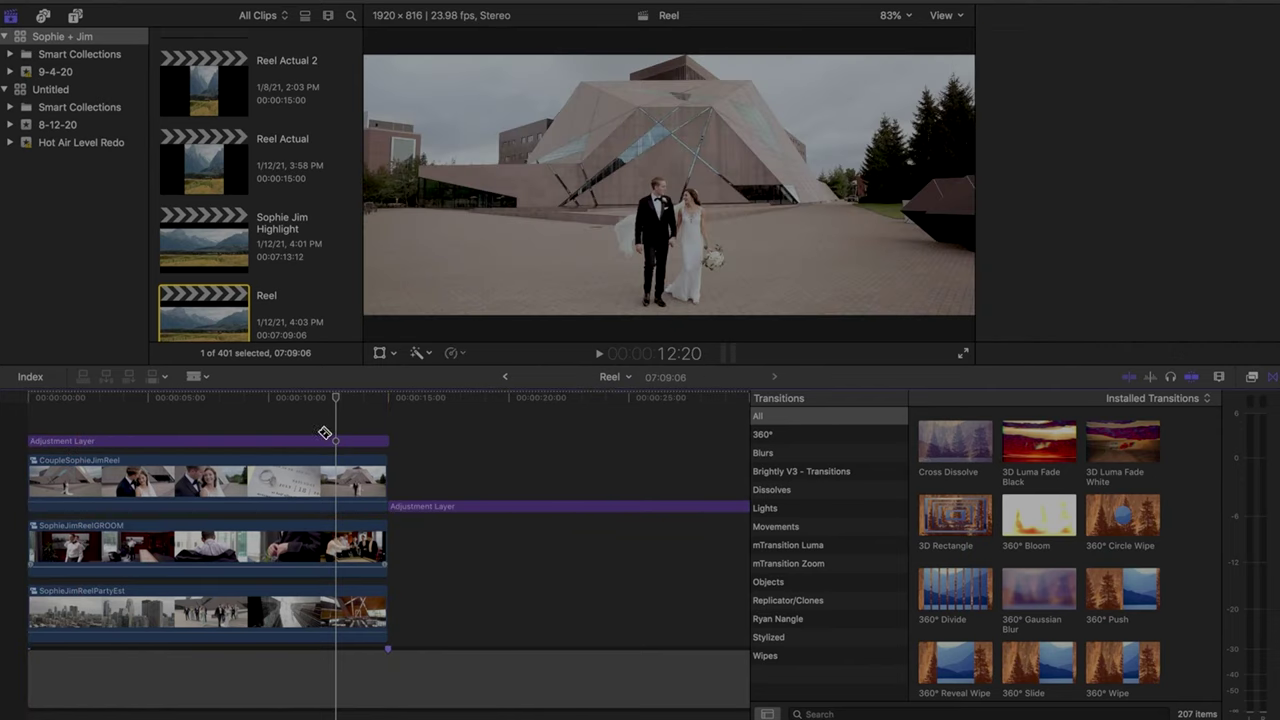
drag(325, 432, 272, 625)
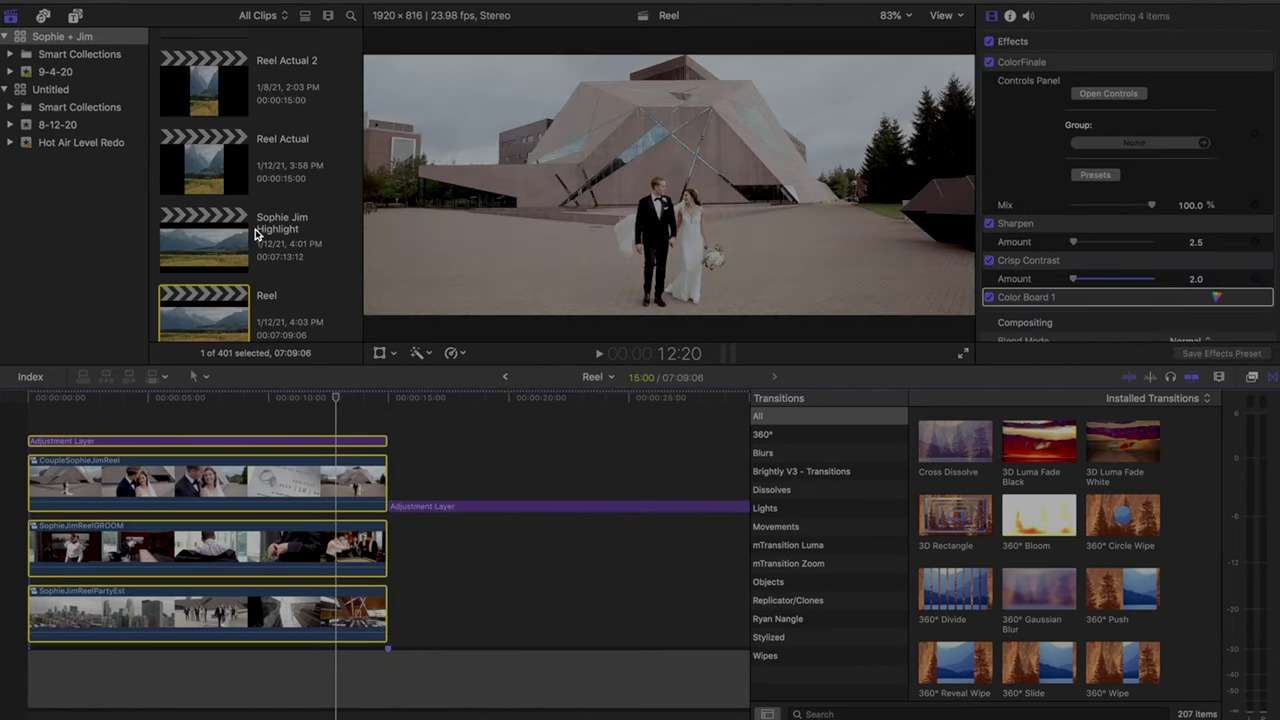
scroll(252, 232, down, 3)
scroll(212, 150, up, 4)
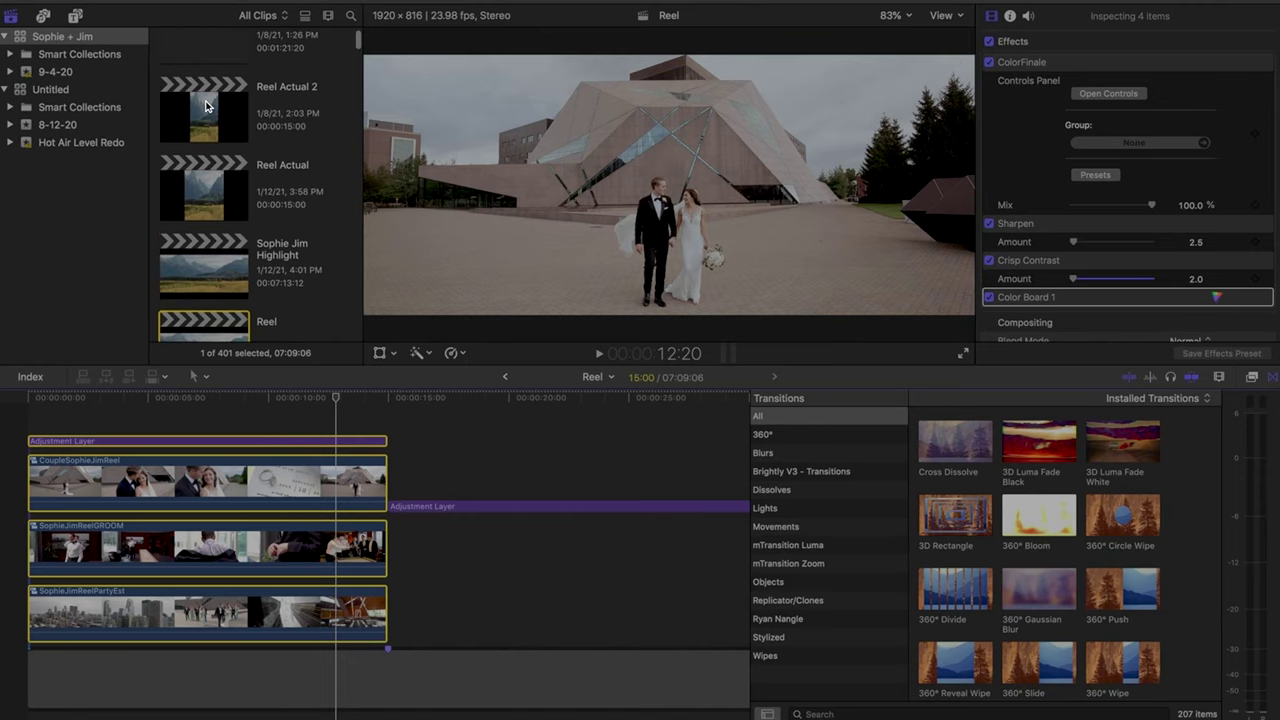
- In Reel Actual, delete all the old clips, paste in the copied layer and sequences, and return to the start
double_click(208, 182)
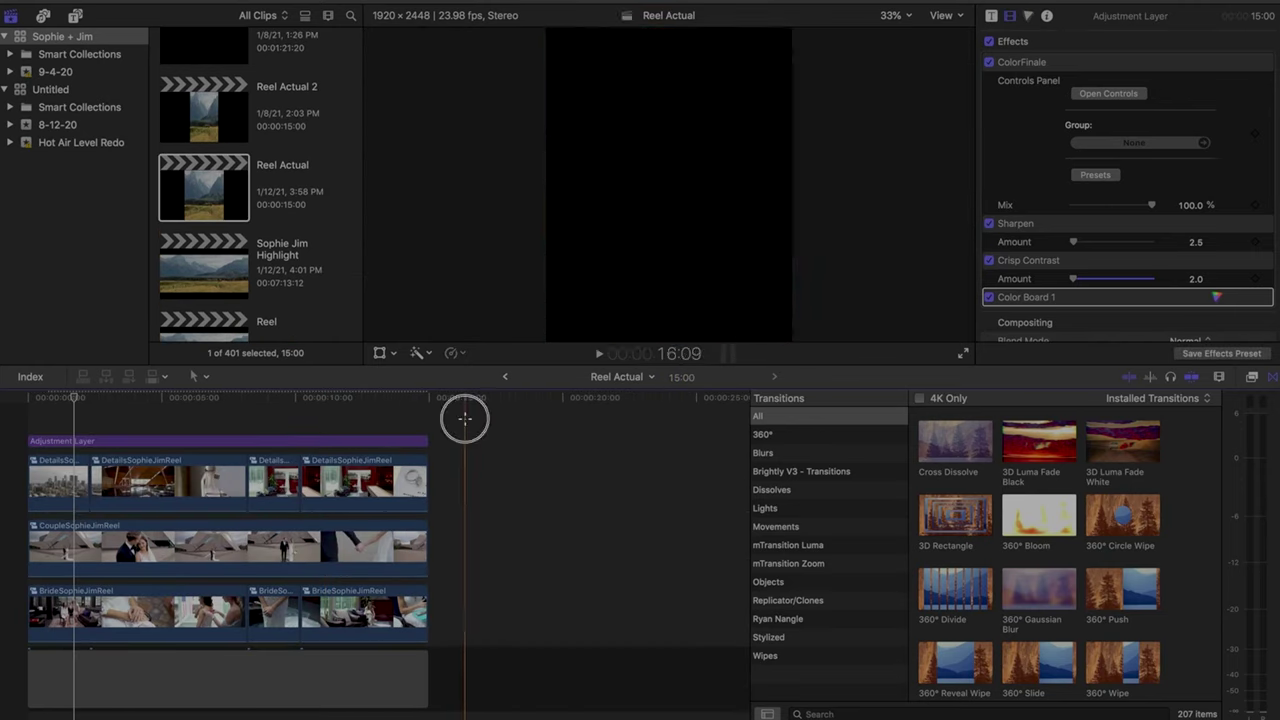
drag(463, 417, 57, 606)
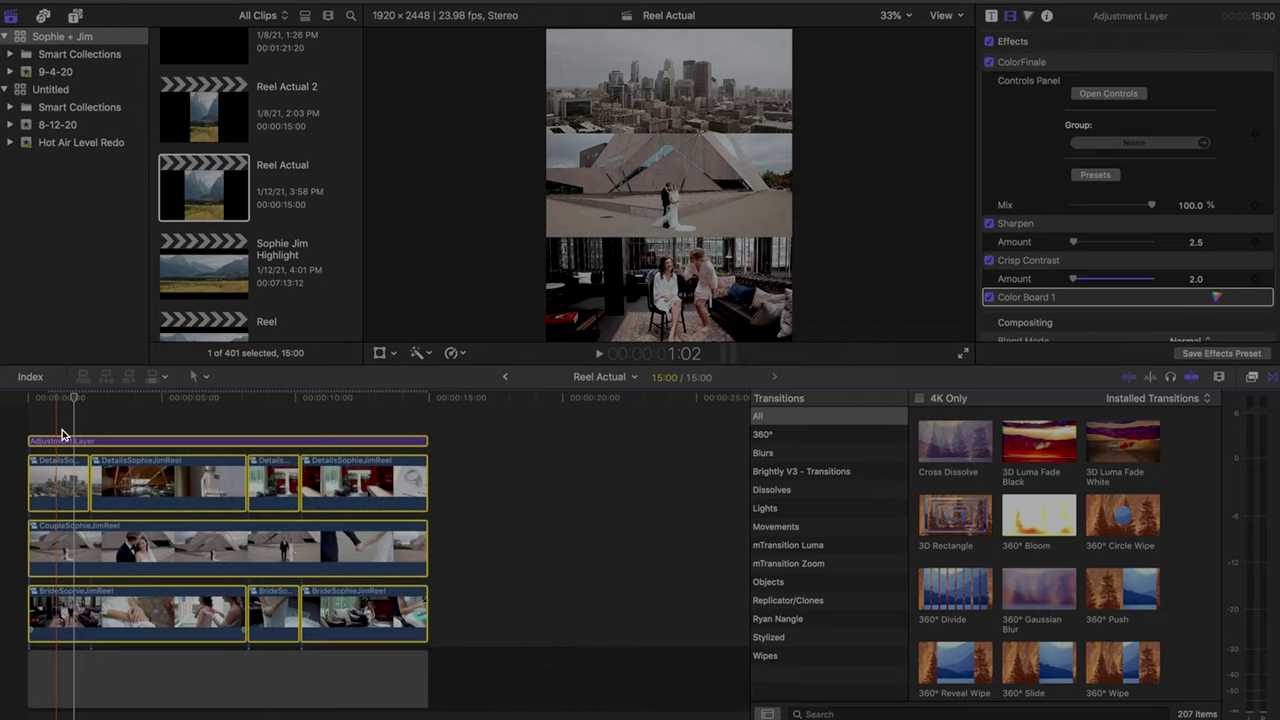
key(Delete)
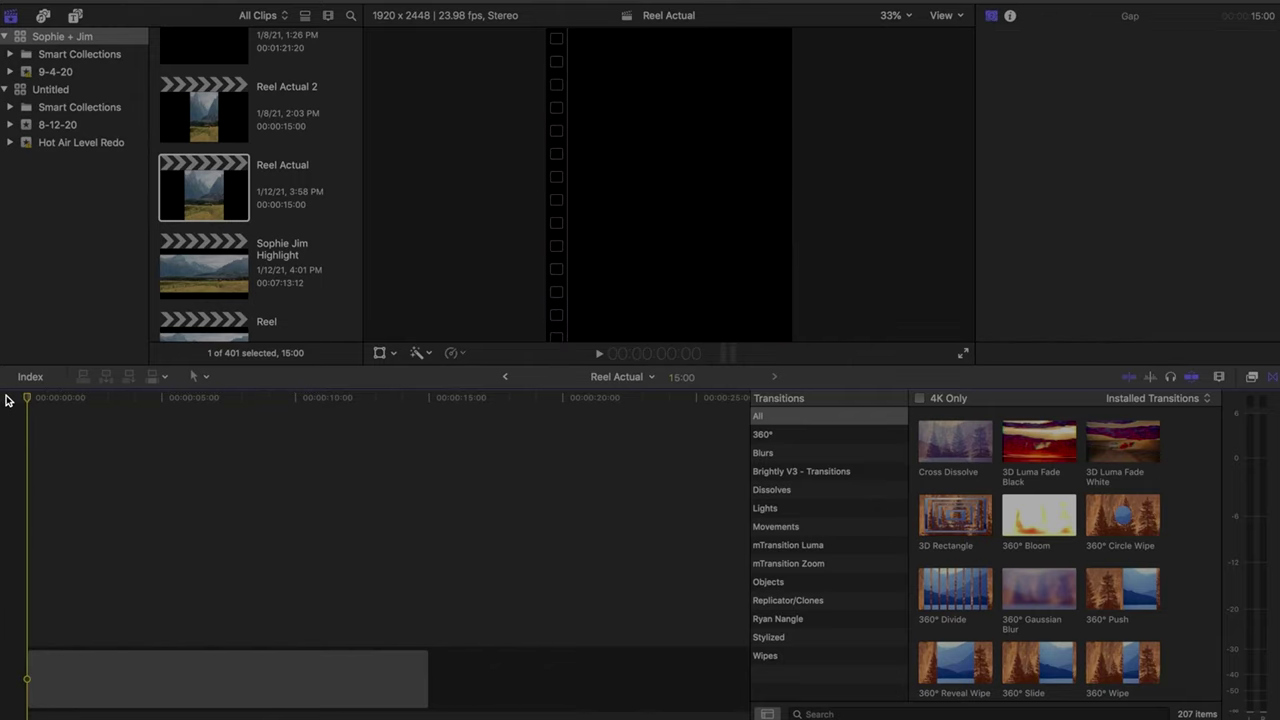
key(super+z)
click(20, 400)
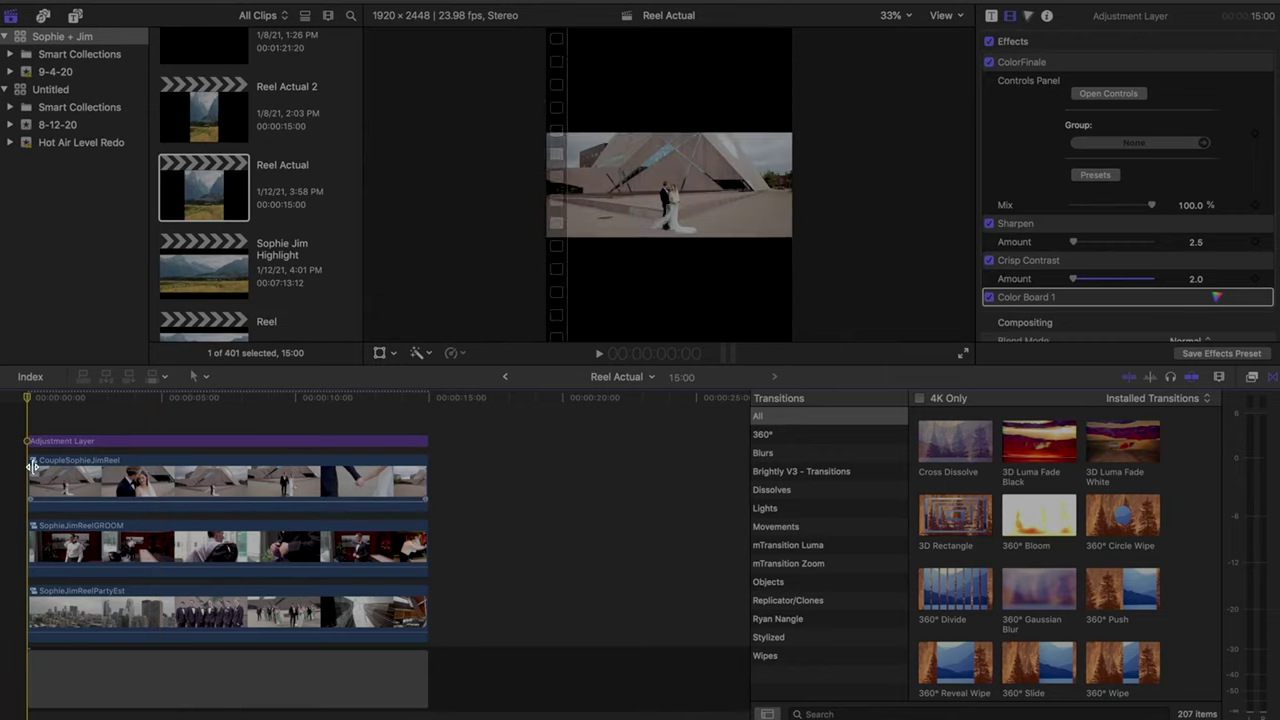
- Move the Couple sequence beneath SophieJimReelGROOM, then select GROOM and begin editing its vertical position
drag(72, 490, 63, 545)
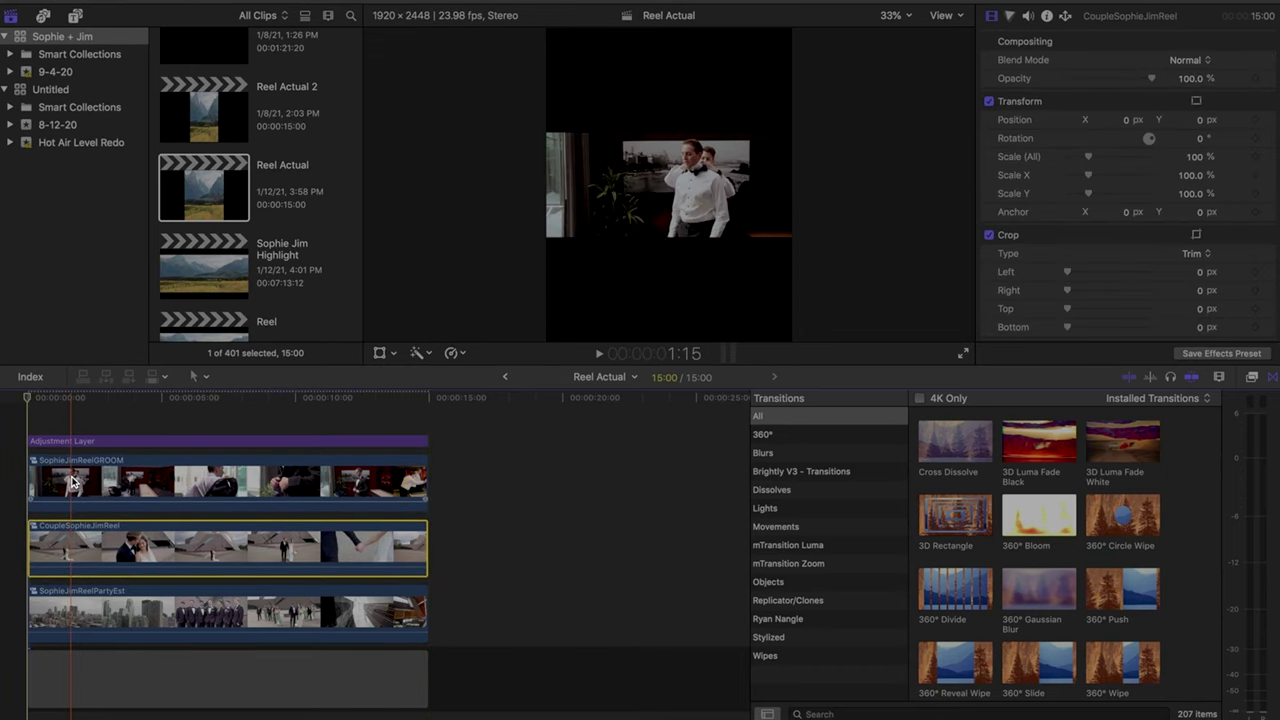
click(72, 483)
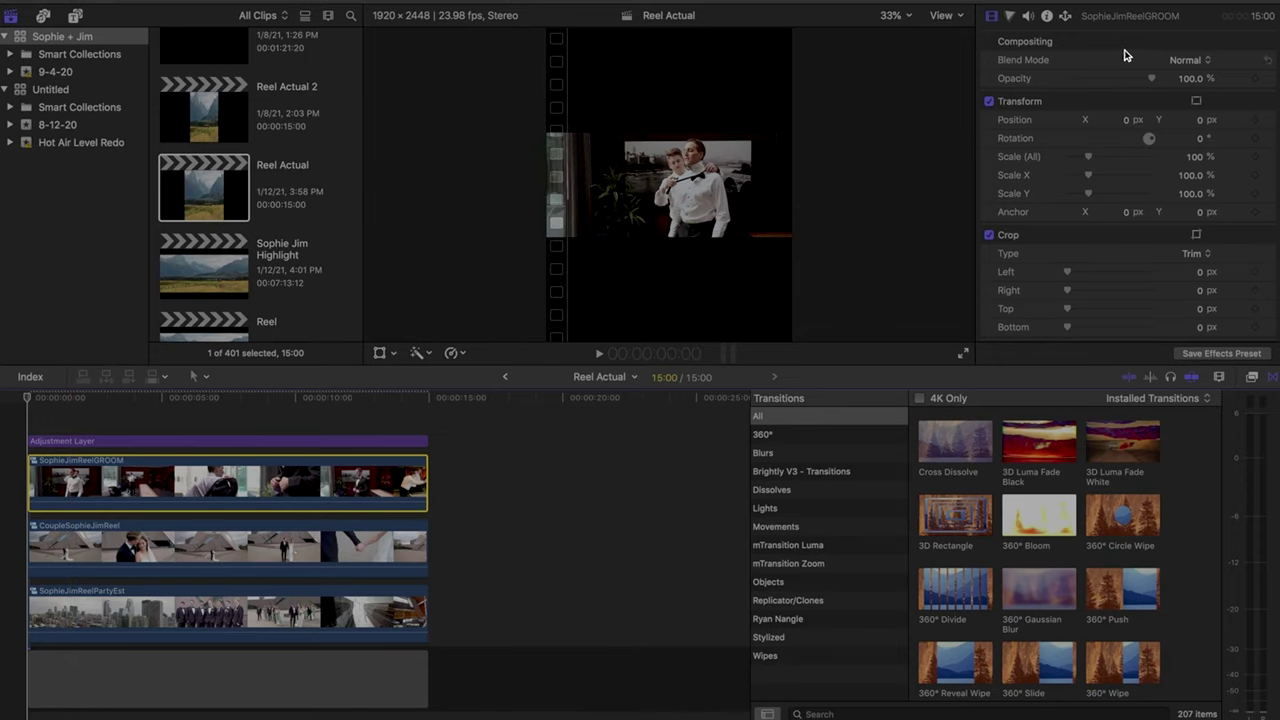
click(1047, 17)
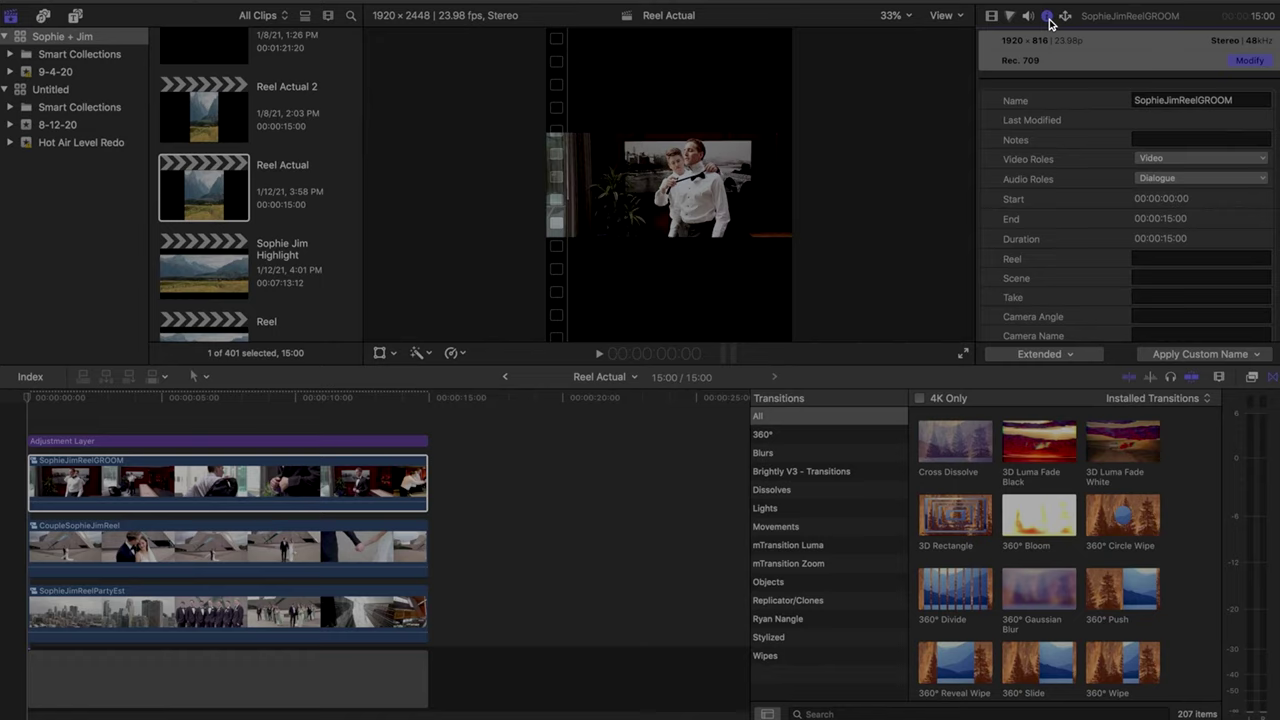
click(992, 17)
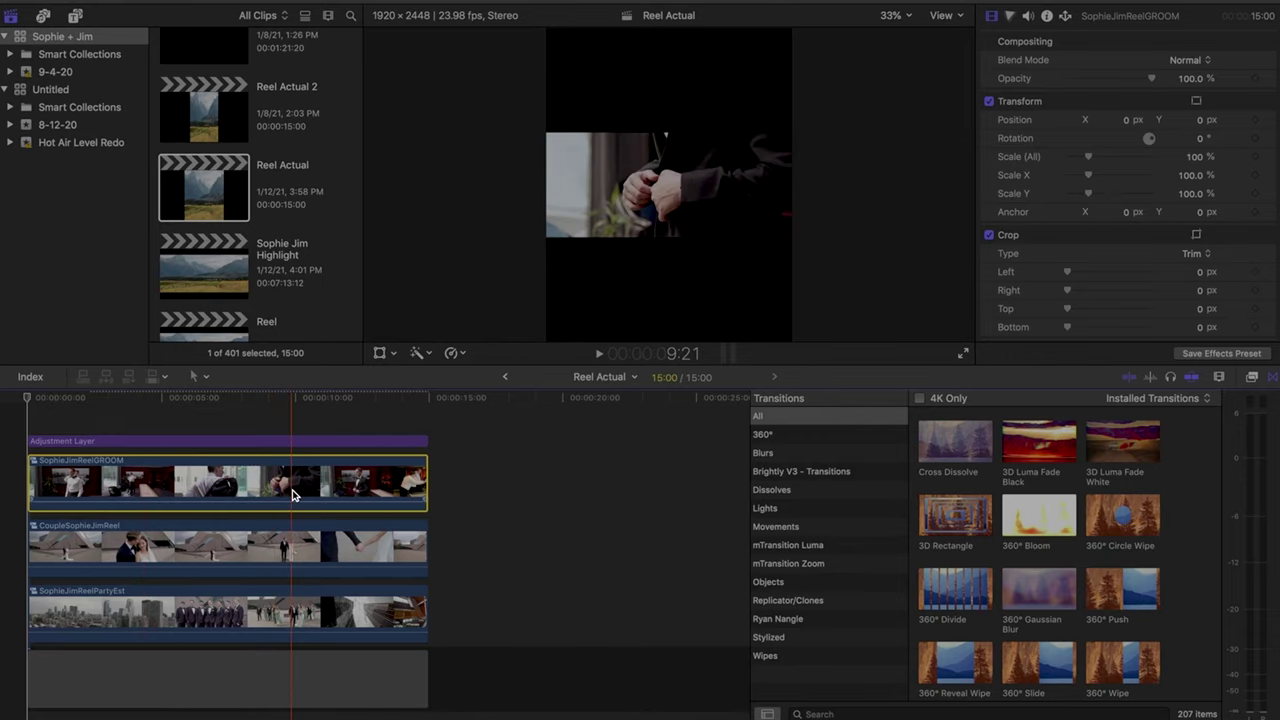
click(1200, 121)
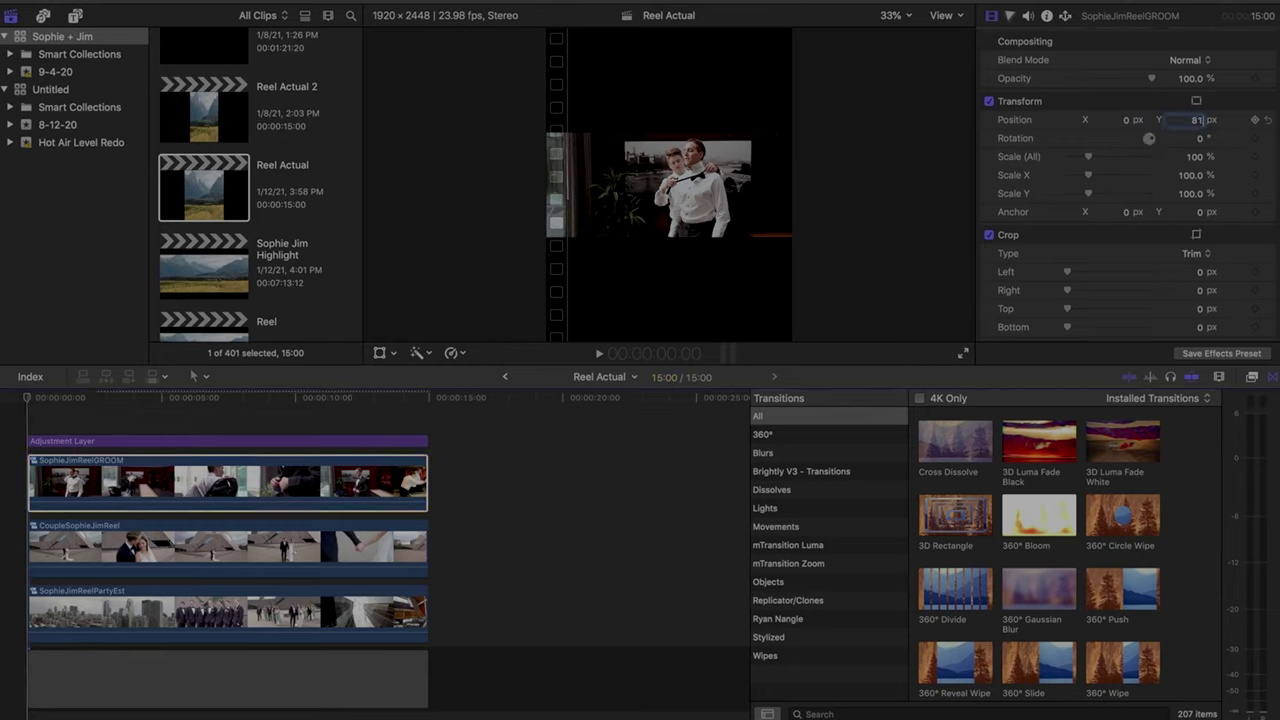
- Set the PartyEst sequence's Position Y to -816 px to fill the bottom third
click(214, 478)
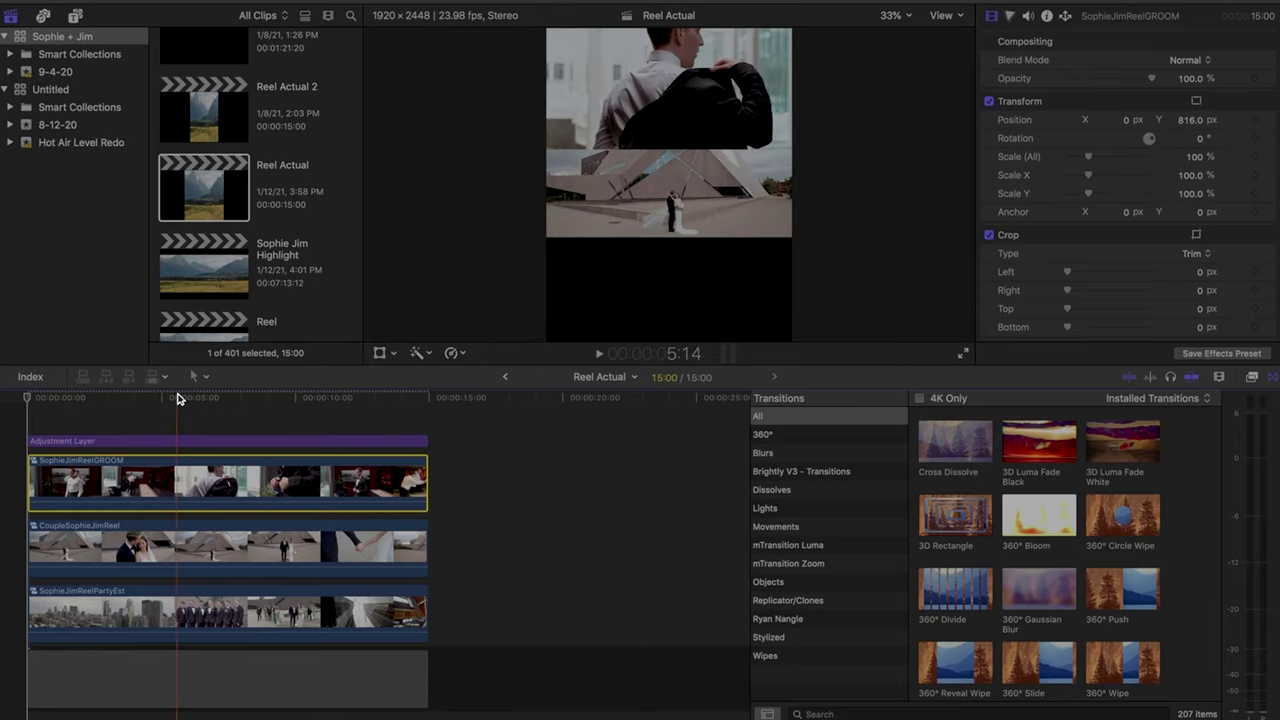
click(173, 395)
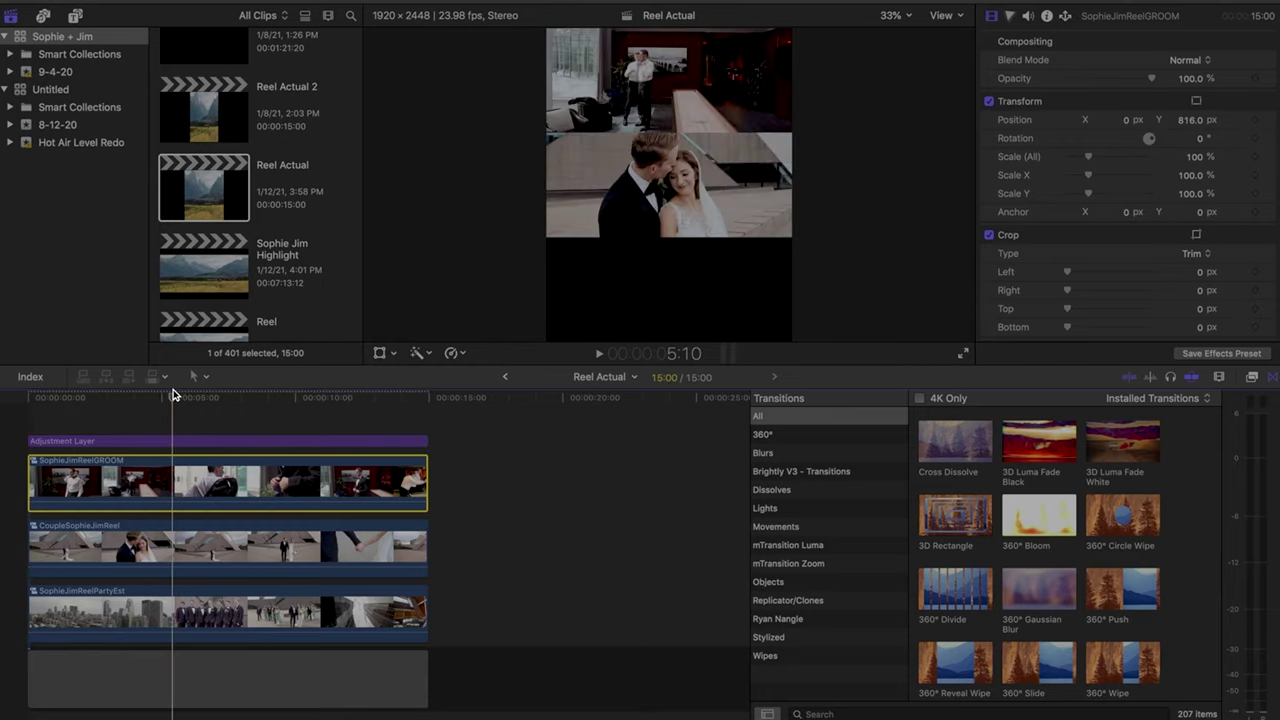
click(173, 630)
click(1200, 121)
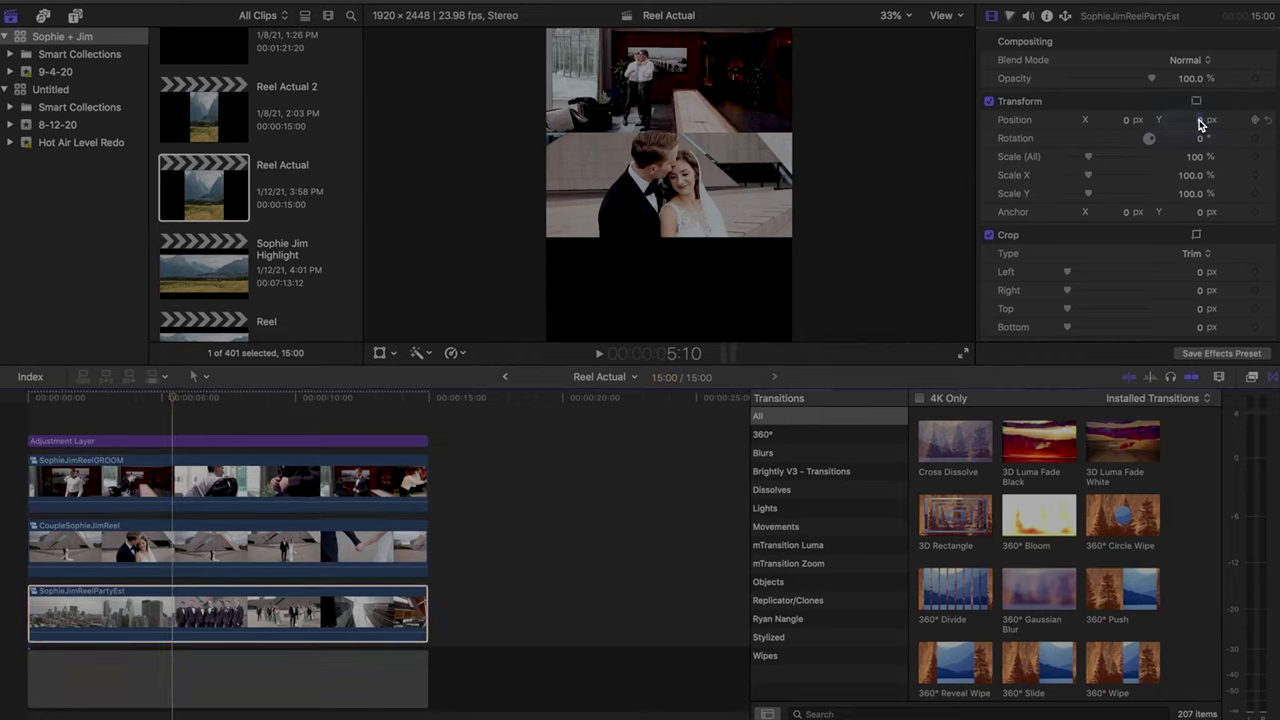
text(-816)
key(Return)
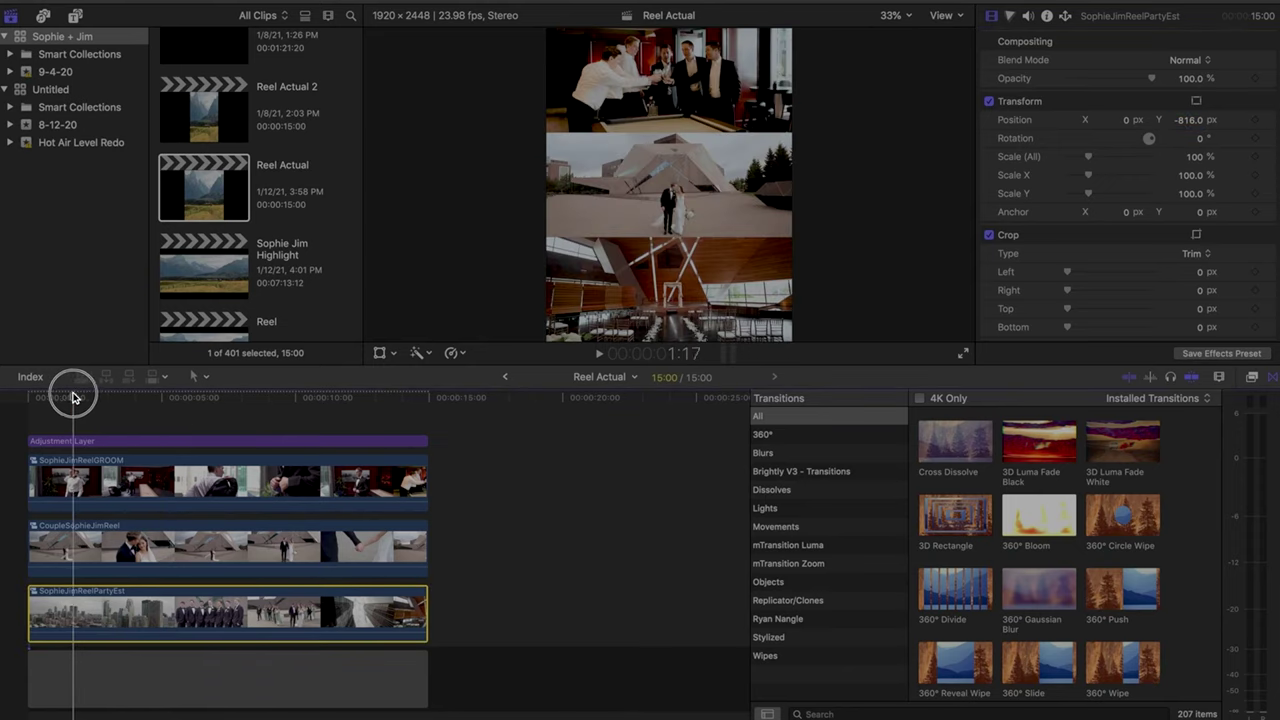
- Play the three-panel reel from the start, then open the File menu to share it
click(32, 397)
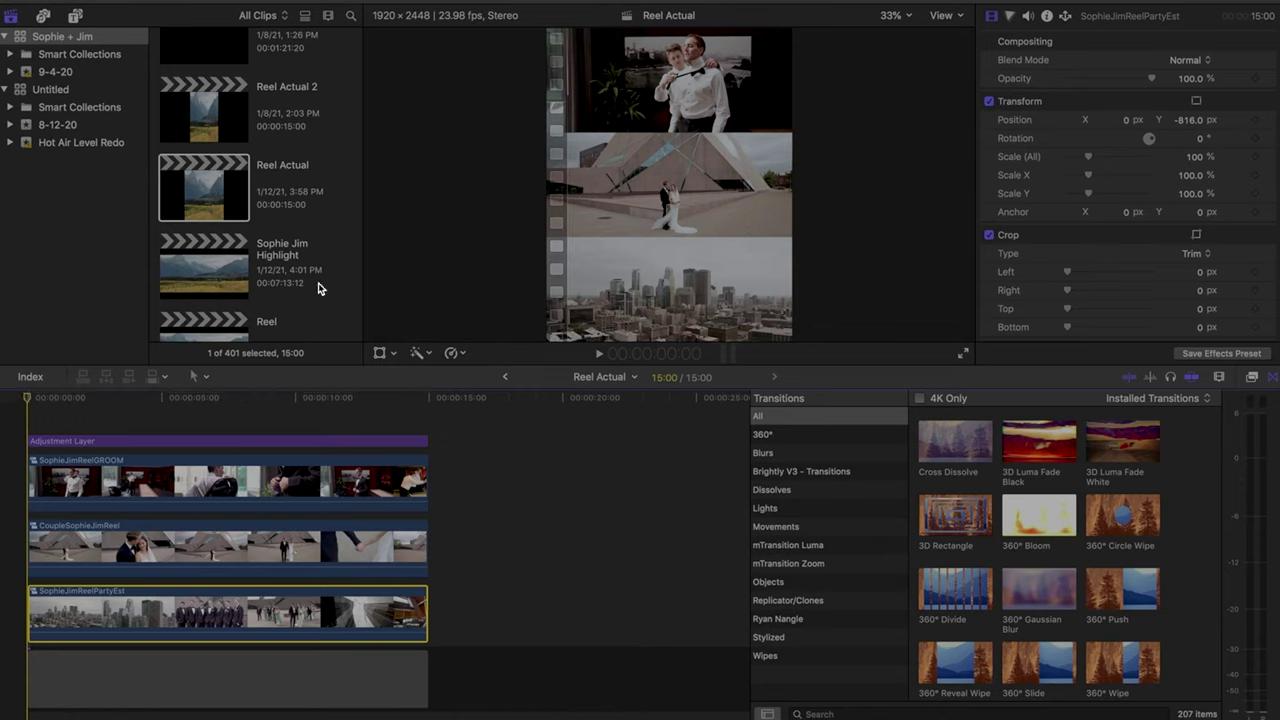
key(space)
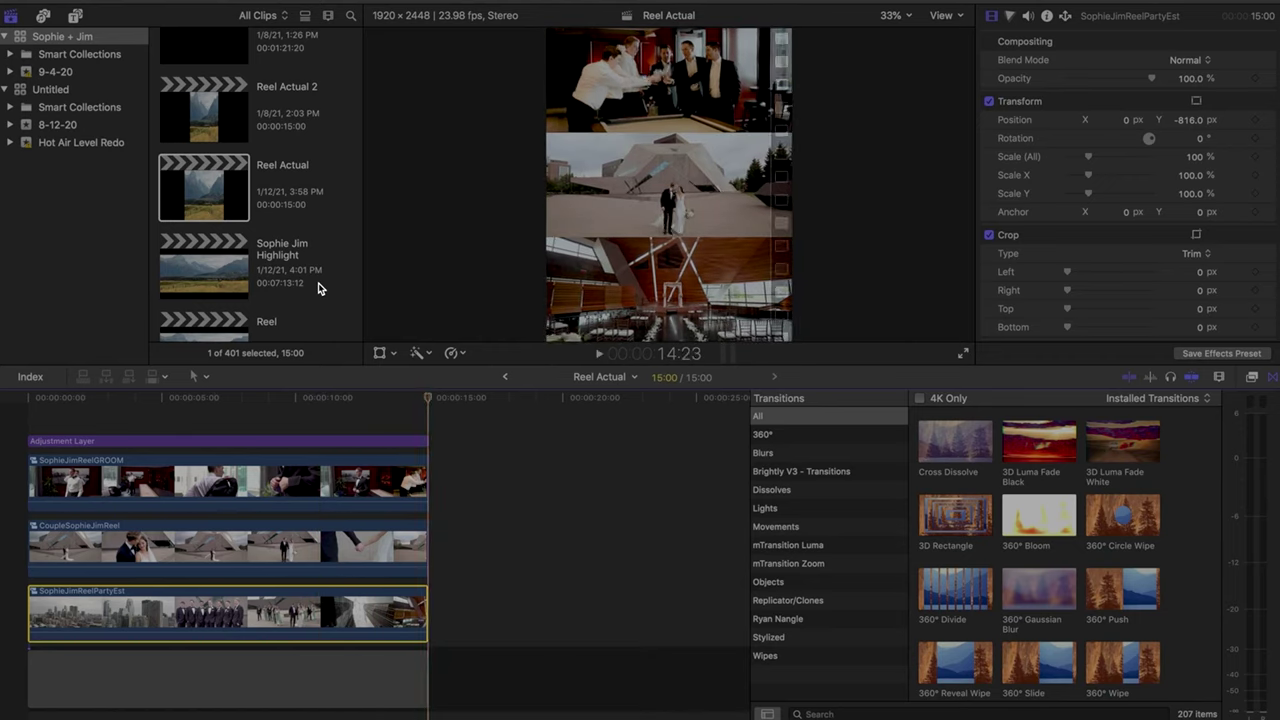
click(135, 0)
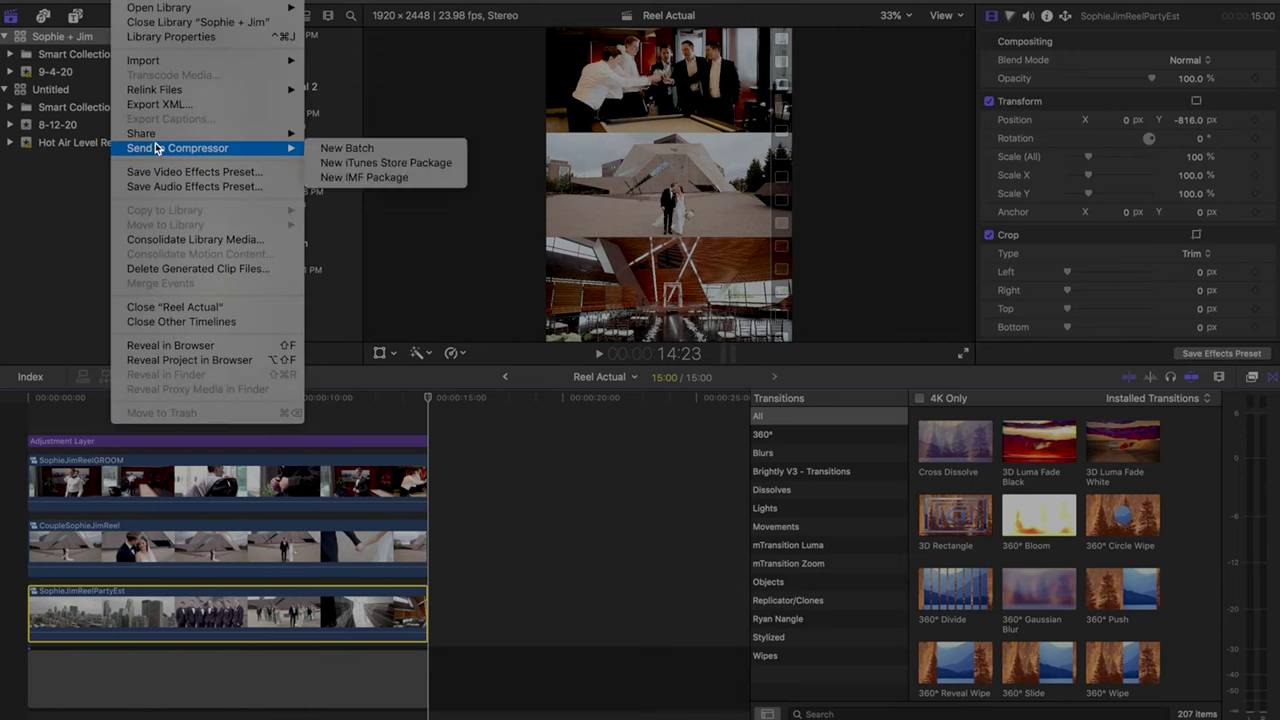
- Start a Master File export of Reel Actual and begin retitling it, typing 'Gr'
mouse_move(223, 131)
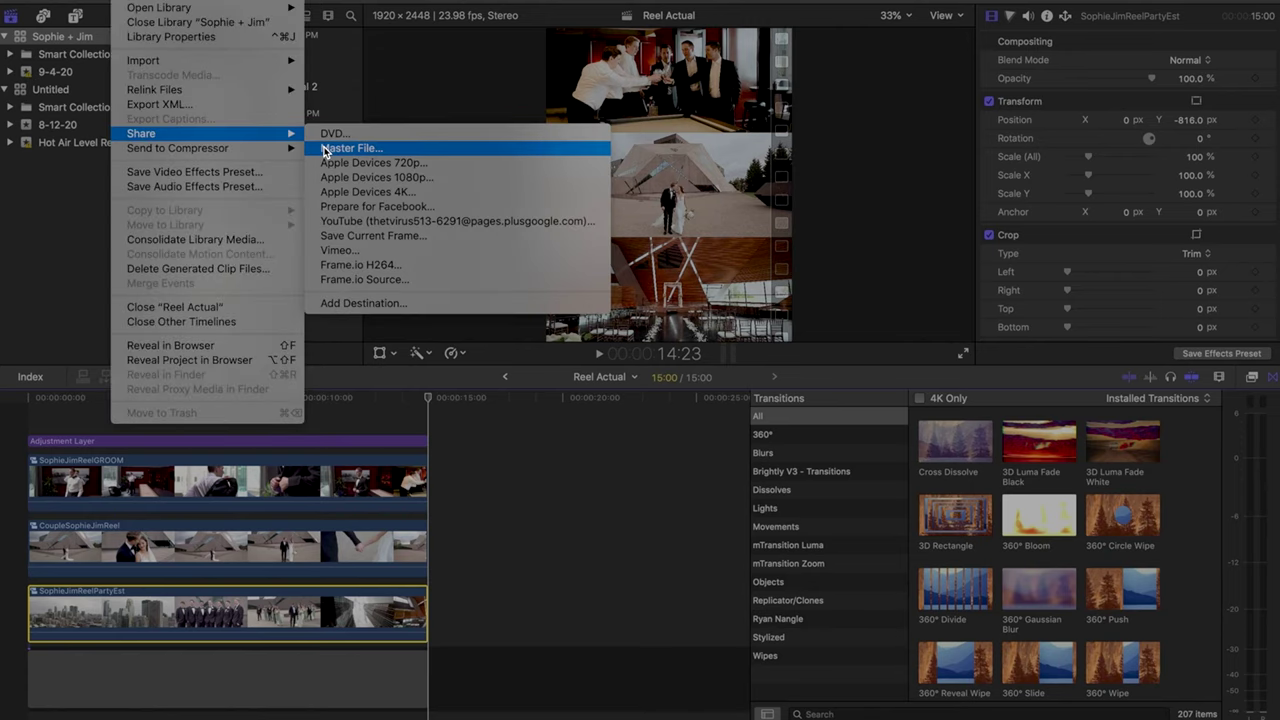
click(323, 149)
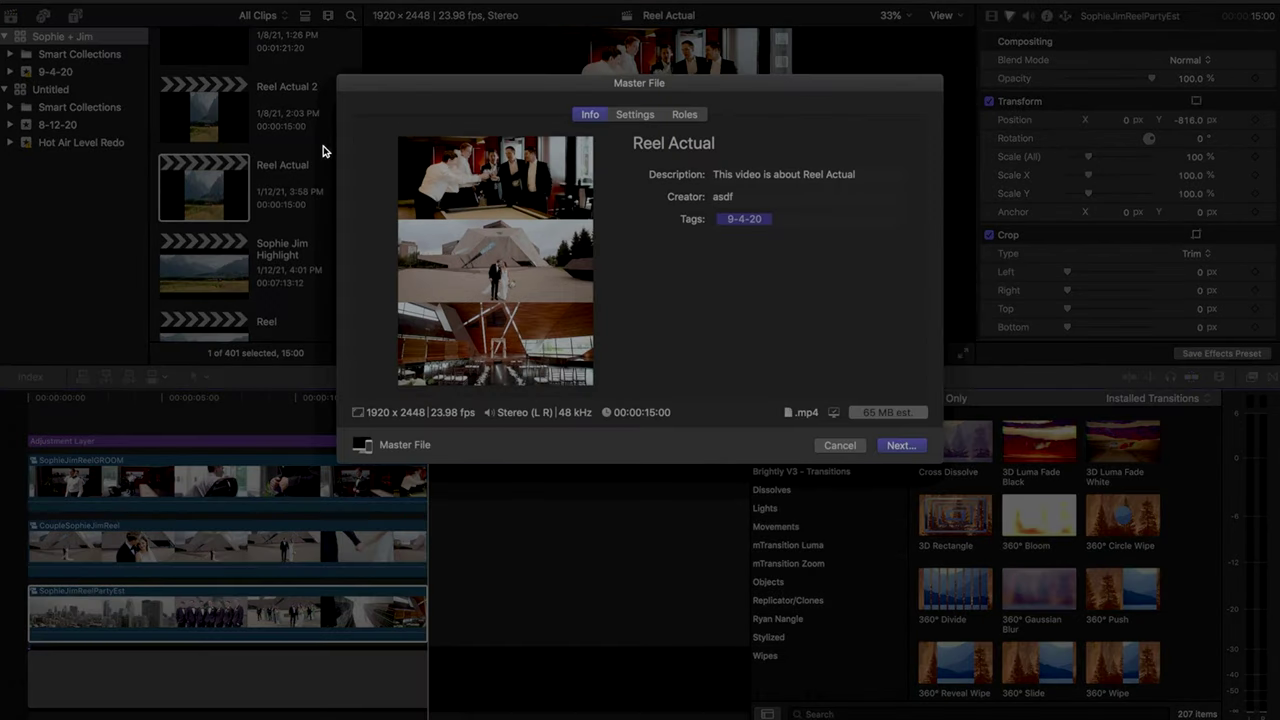
click(687, 150)
key(super+a)
text(Gr)
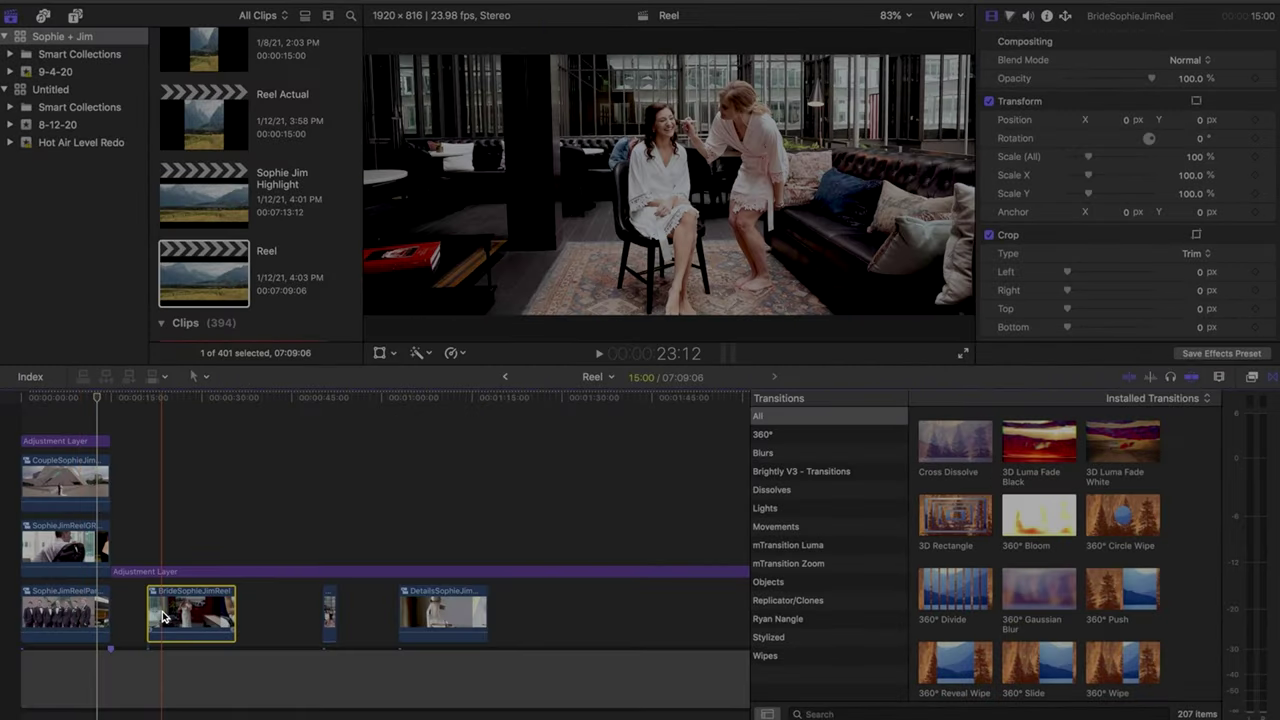
- Open the Reel Actual project in the timeline
scroll(205, 200, up, 1)
click(210, 125)
double_click(210, 125)
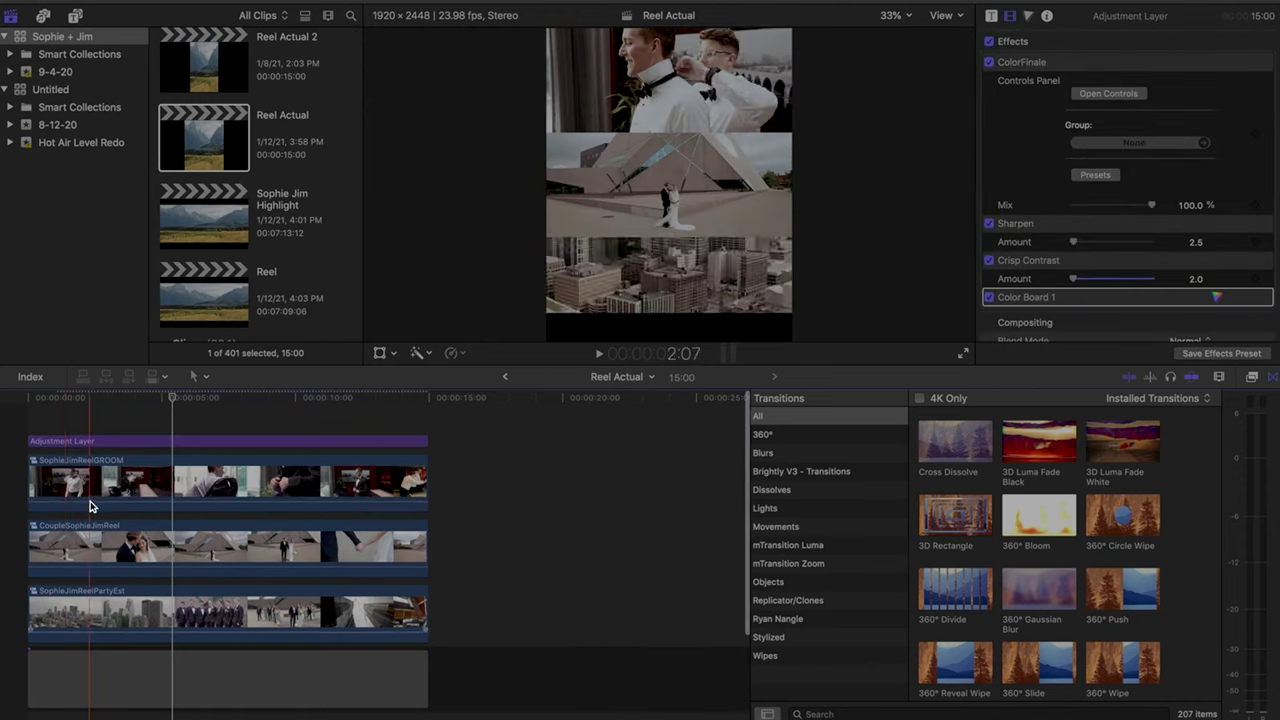
- Replace the PartyEst clip with BrideSophieJimReel on the top track, then park the playhead near 3:21
click(77, 619)
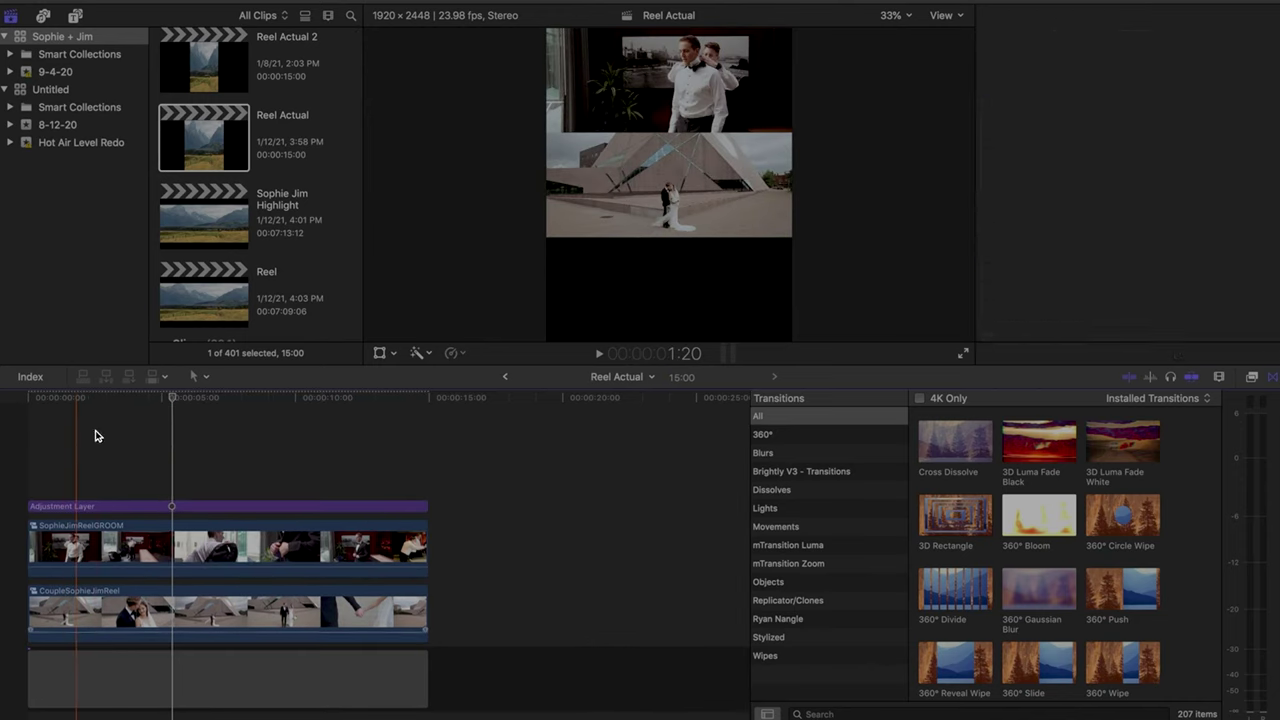
click(88, 492)
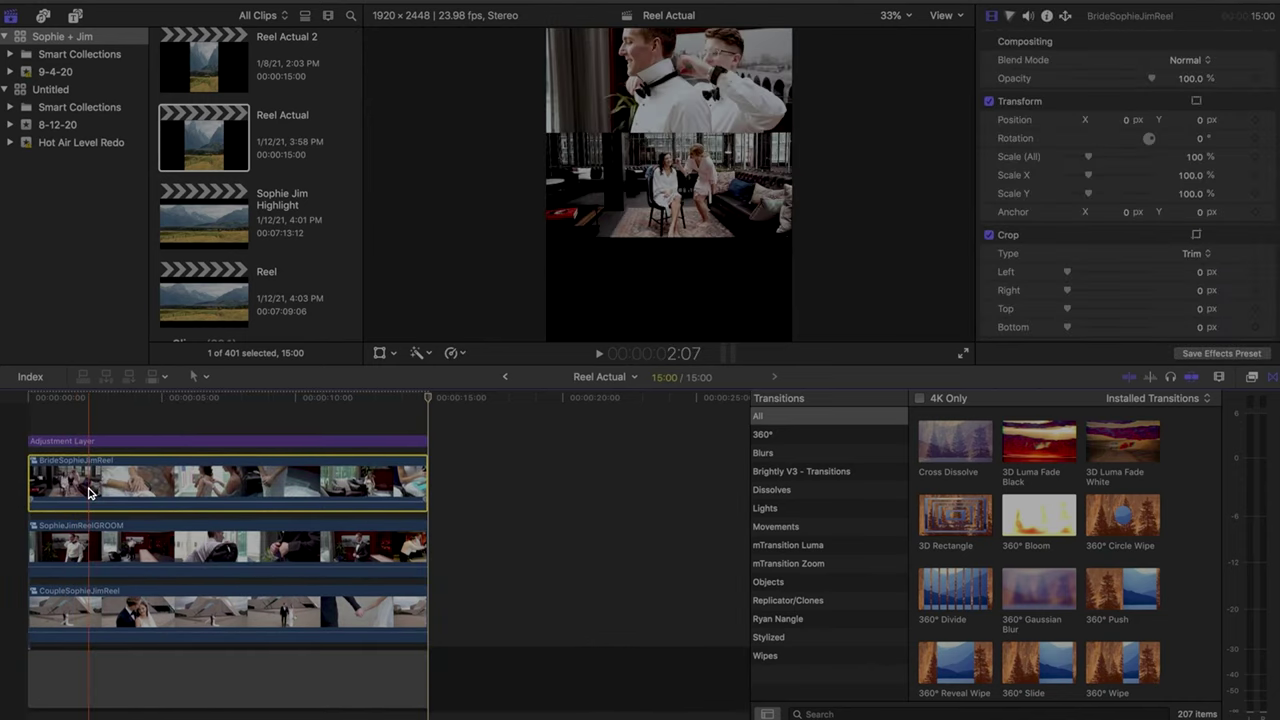
click(80, 543)
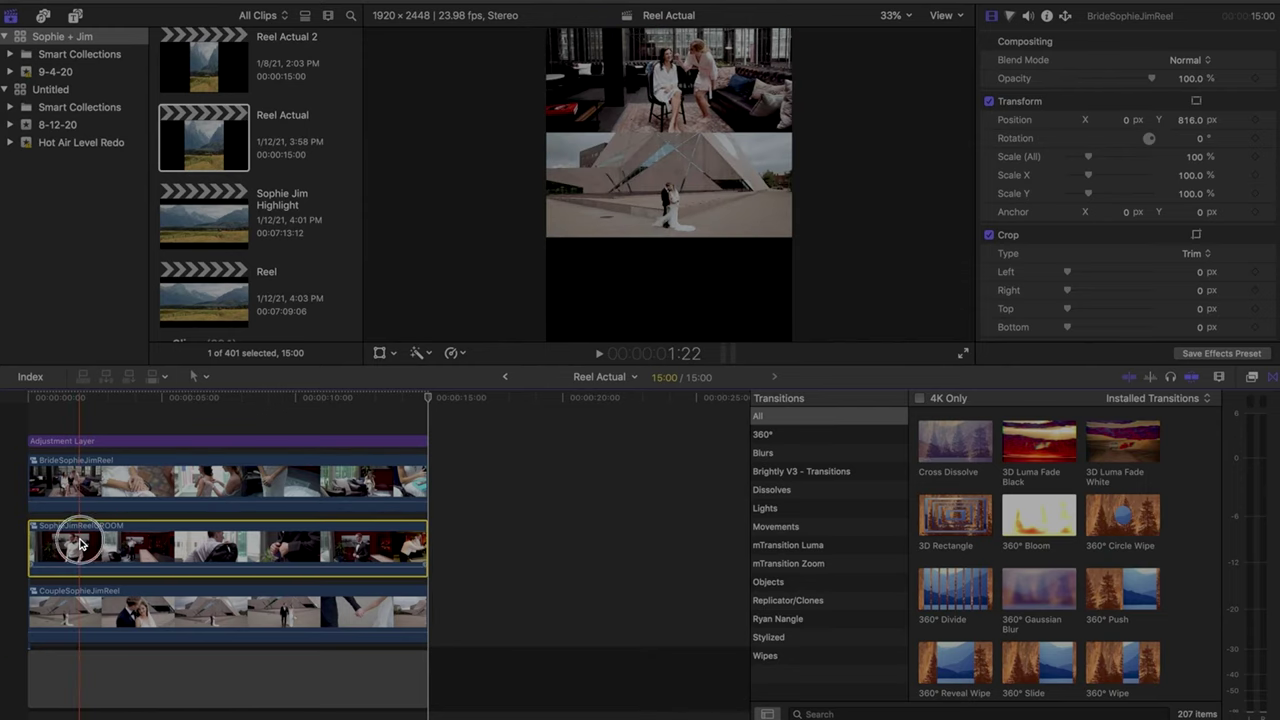
click(226, 414)
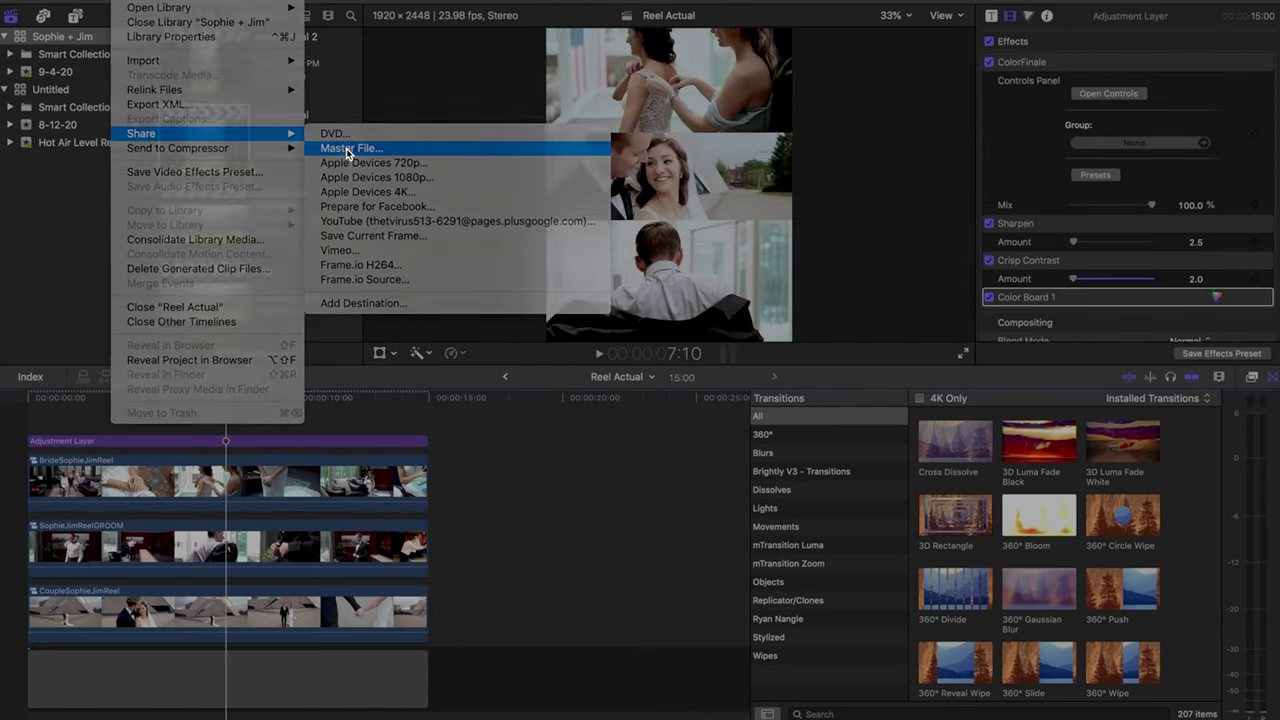
click(346, 148)
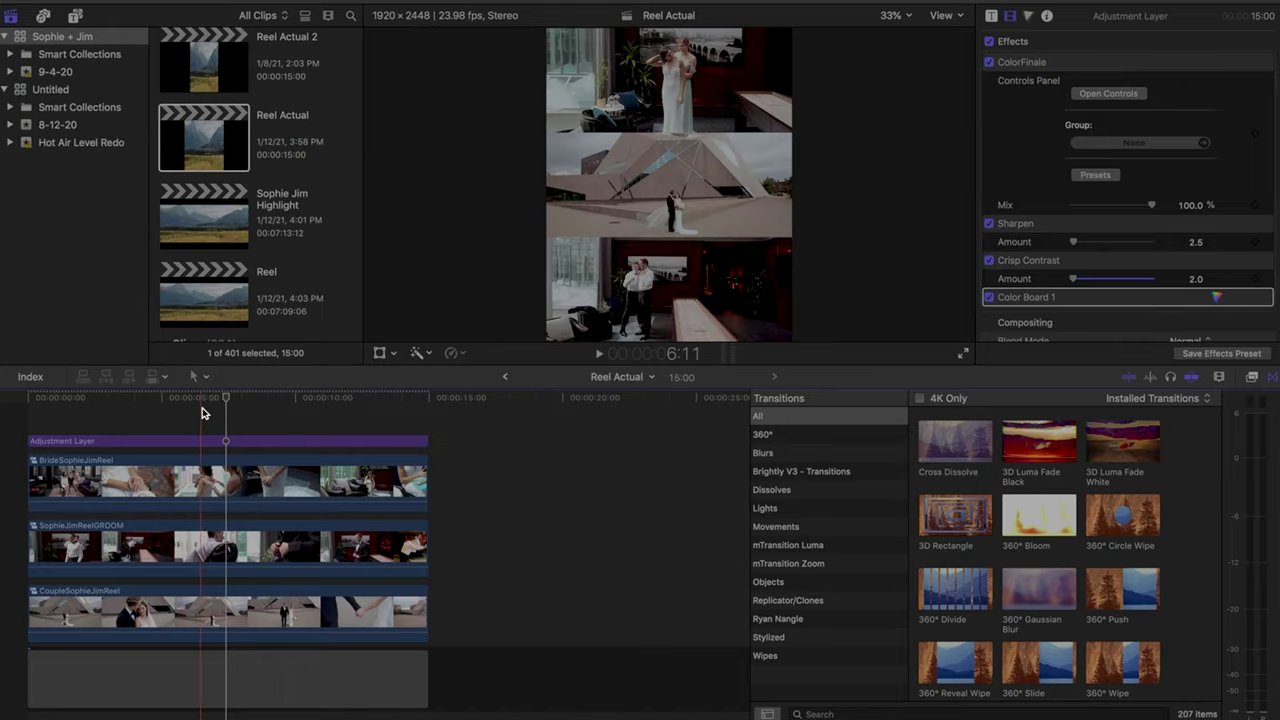
drag(94, 400, 120, 409)
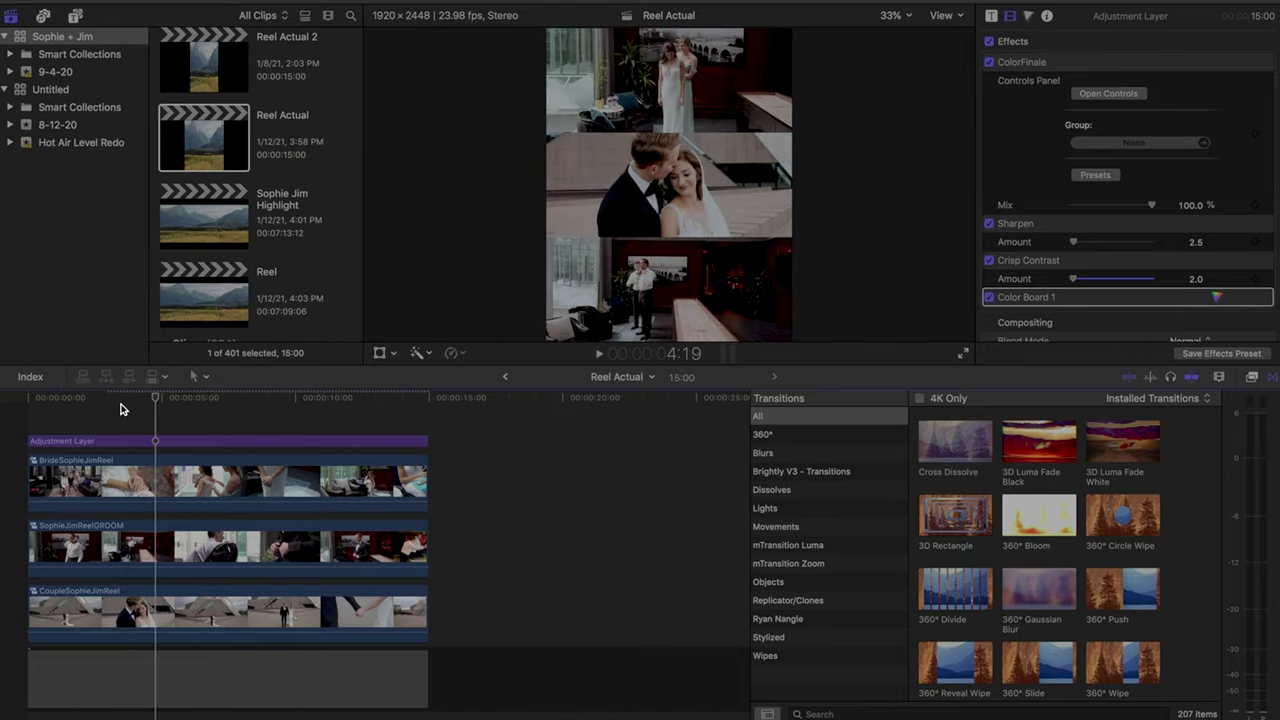
key(space)
- Blade the CoupleSophieJimReel clip at 5:17 and 7:21 and select the middle piece
key(b)
click(181, 607)
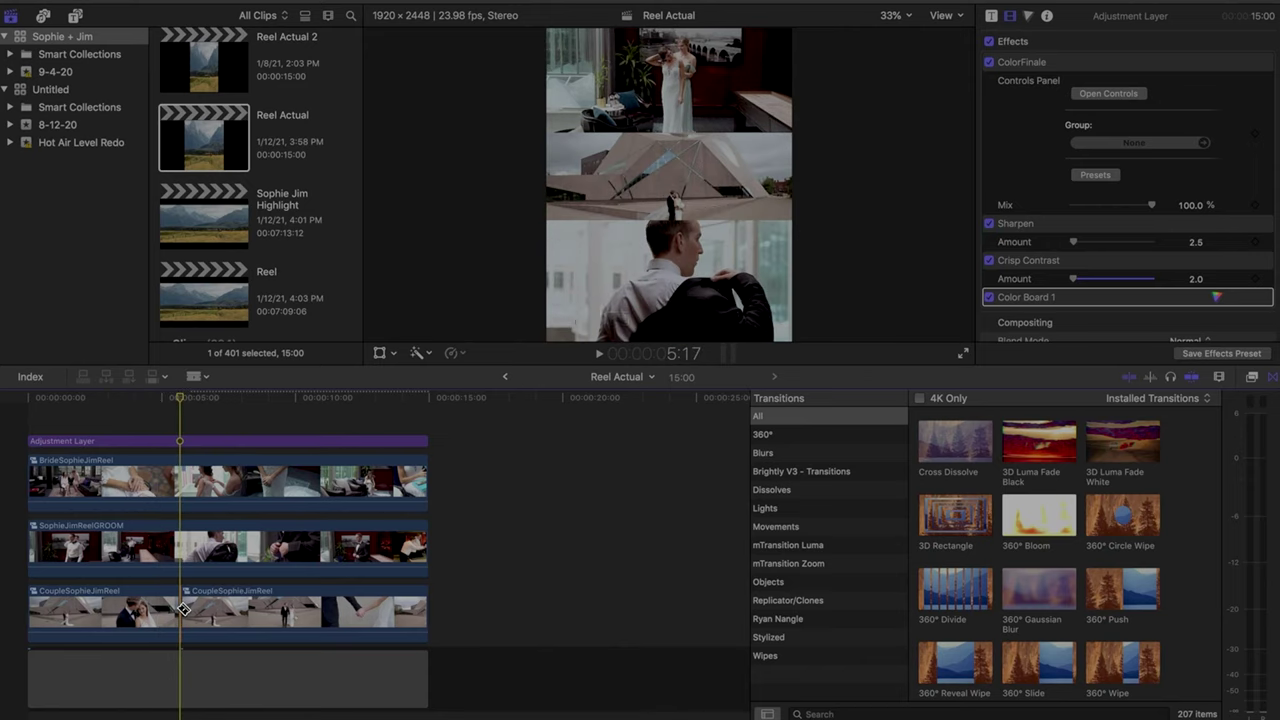
key(space)
key(space)
click(238, 608)
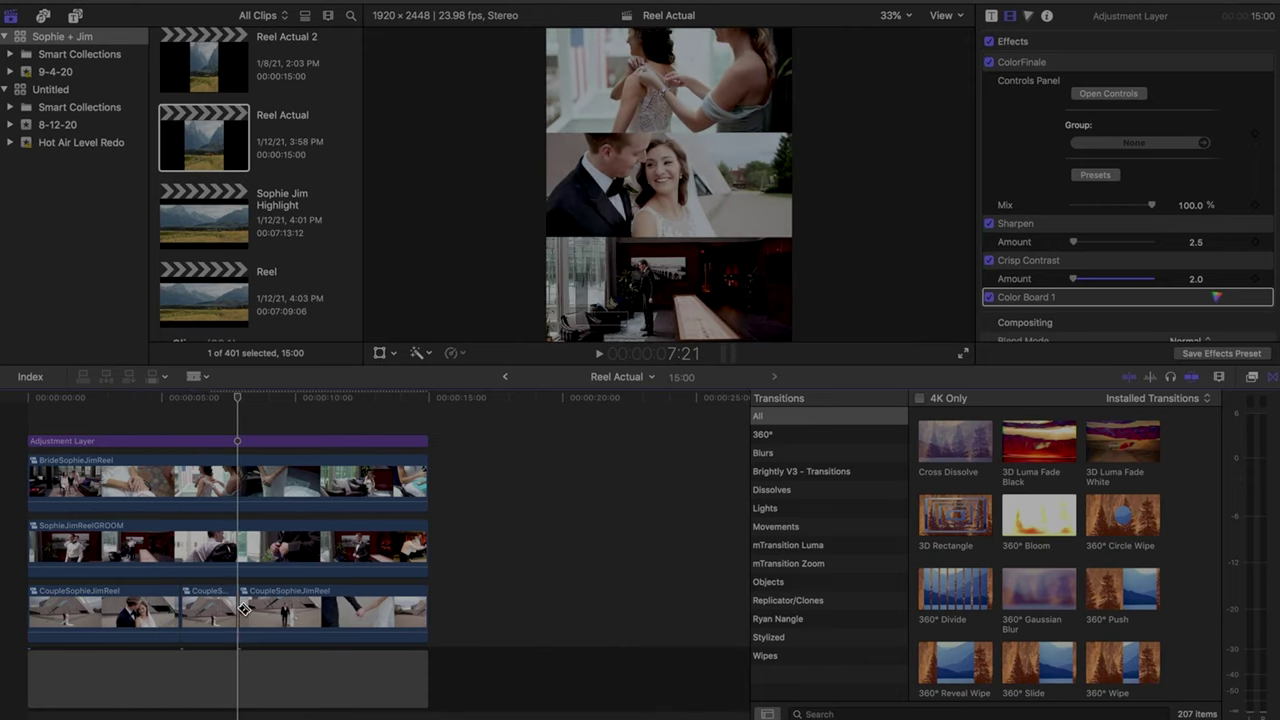
key(a)
click(215, 608)
- Crop the couple piece 0.1 px top and bottom, trim more off the bottom, and review the reel
scroll(1168, 232, down, 3)
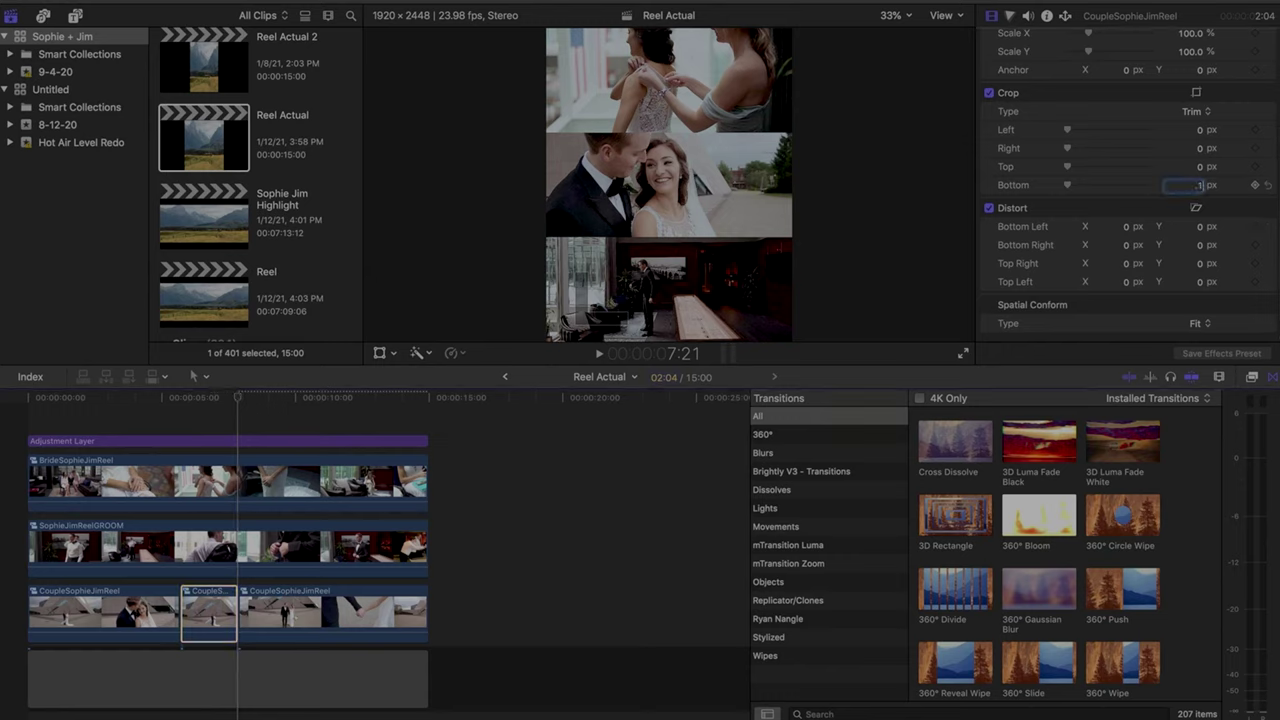
key(Return)
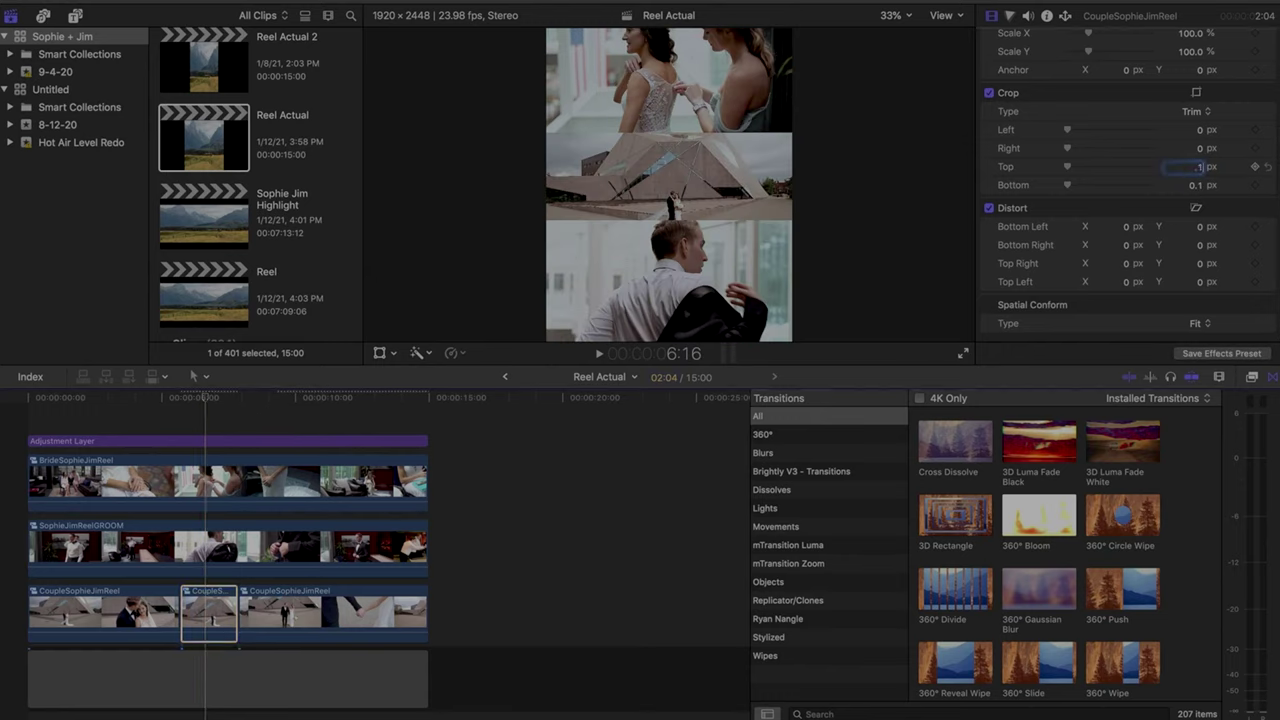
key(Return)
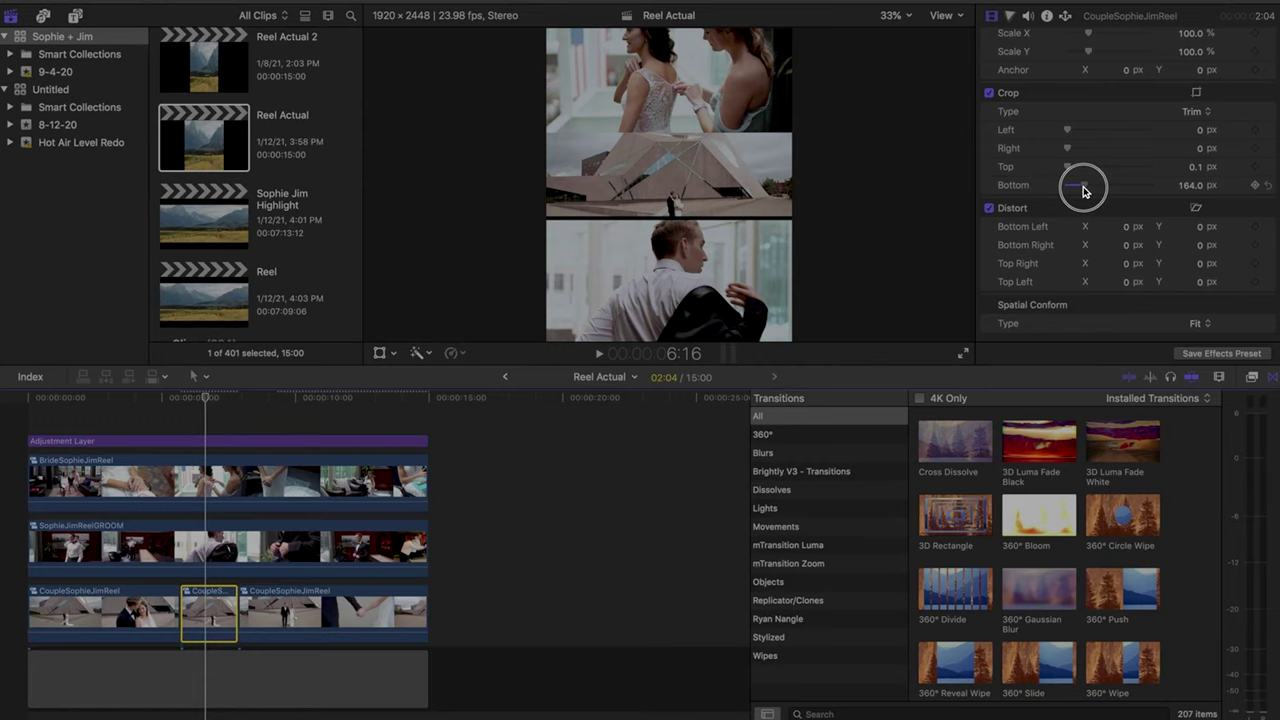
drag(1085, 190, 1119, 192)
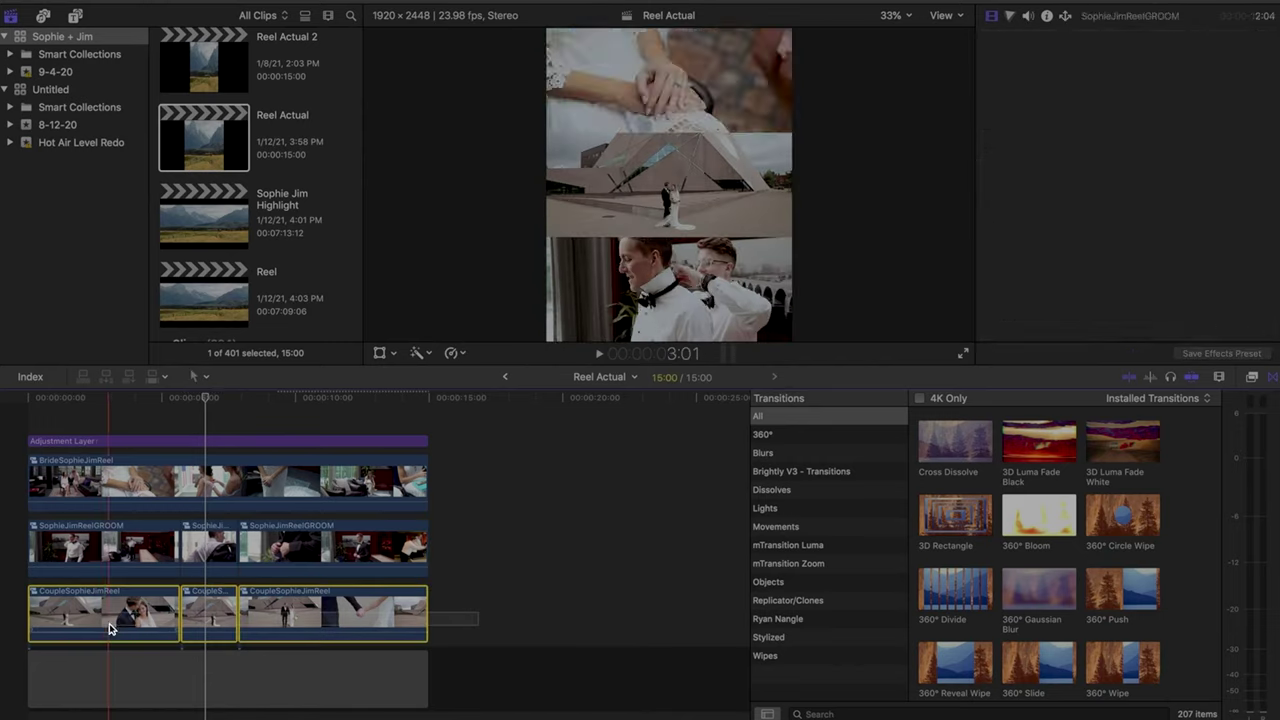
click(100, 543)
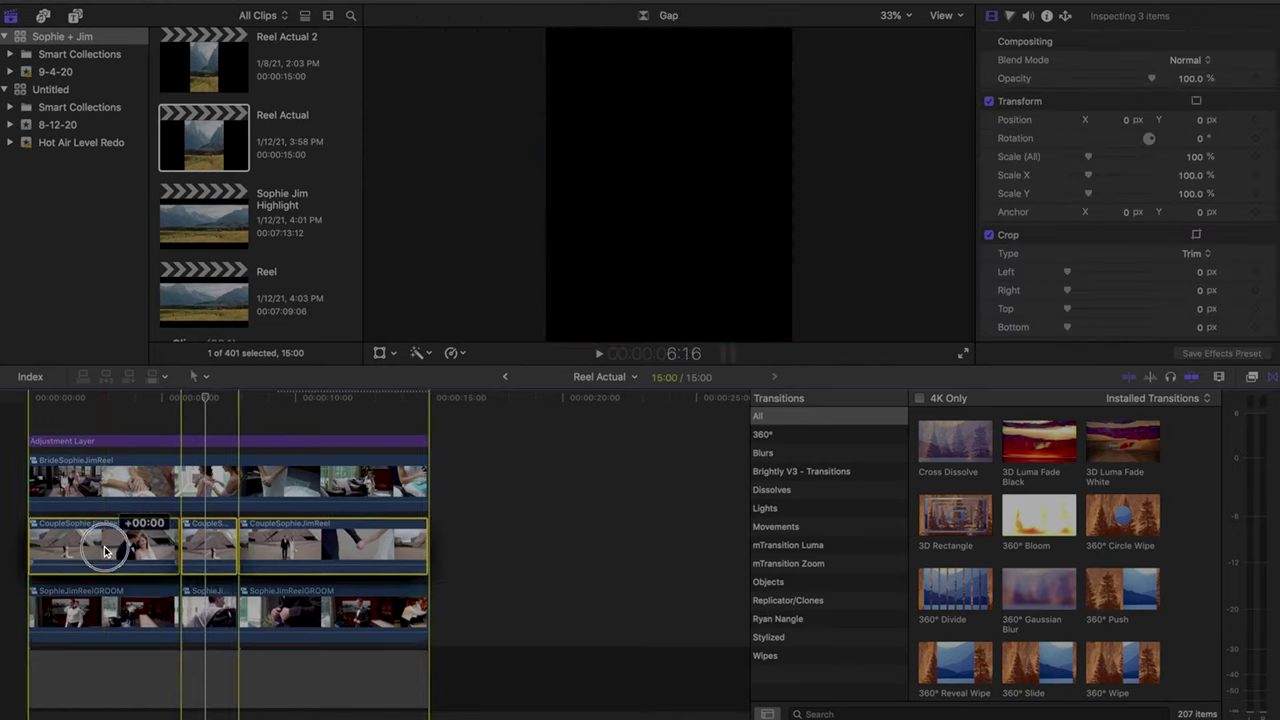
click(184, 421)
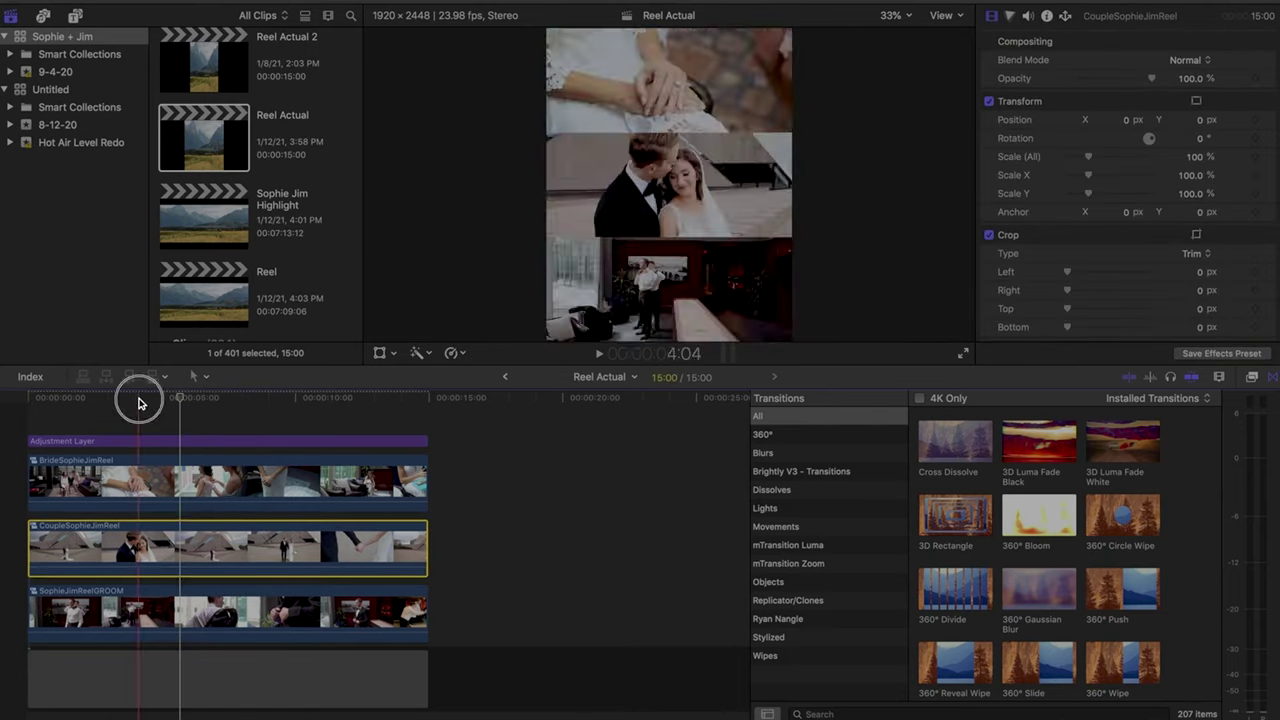
drag(139, 403, 323, 400)
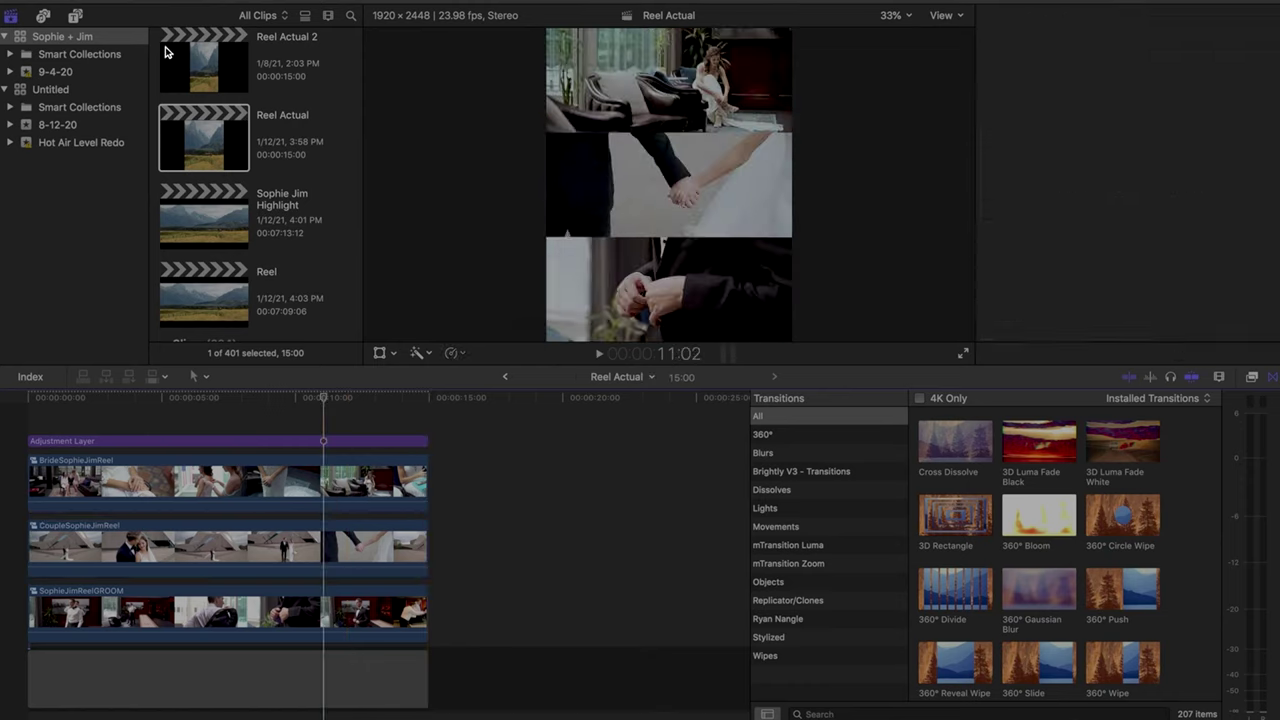
- Start a Master File export of the project and select every clip in the timeline
click(128, 4)
click(345, 148)
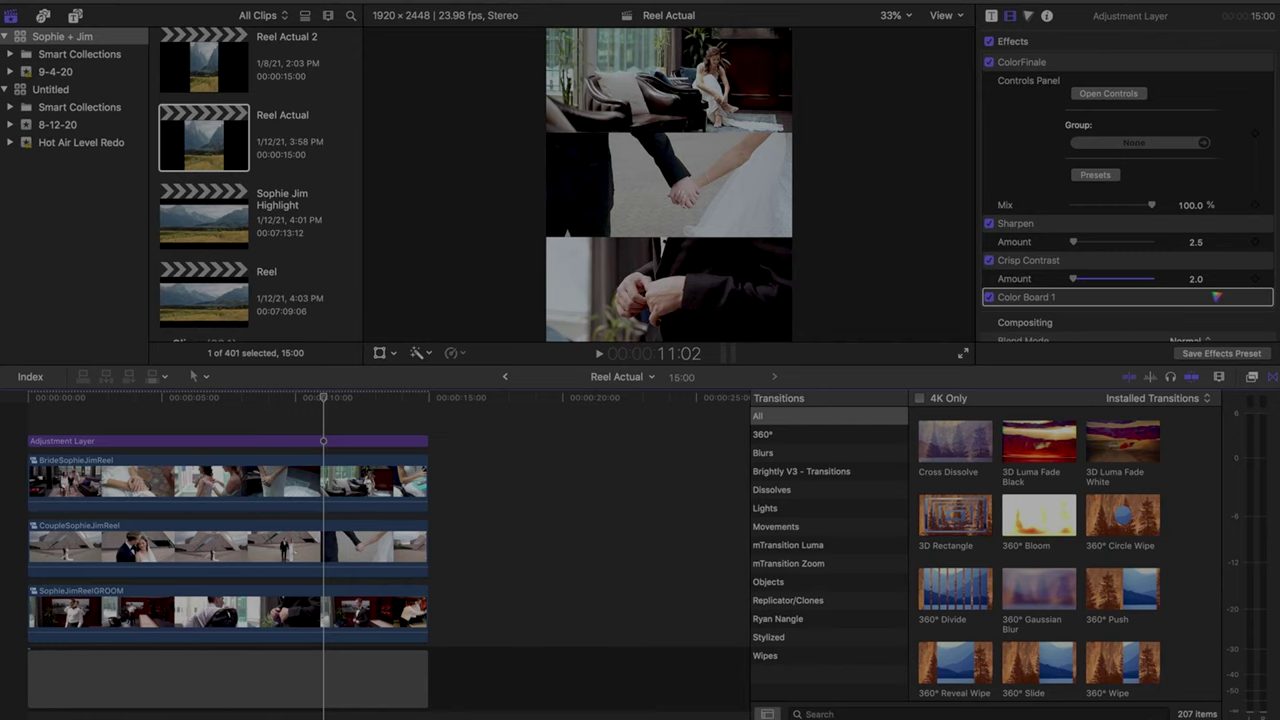
key(super+a)
scroll(208, 147, up, 3)
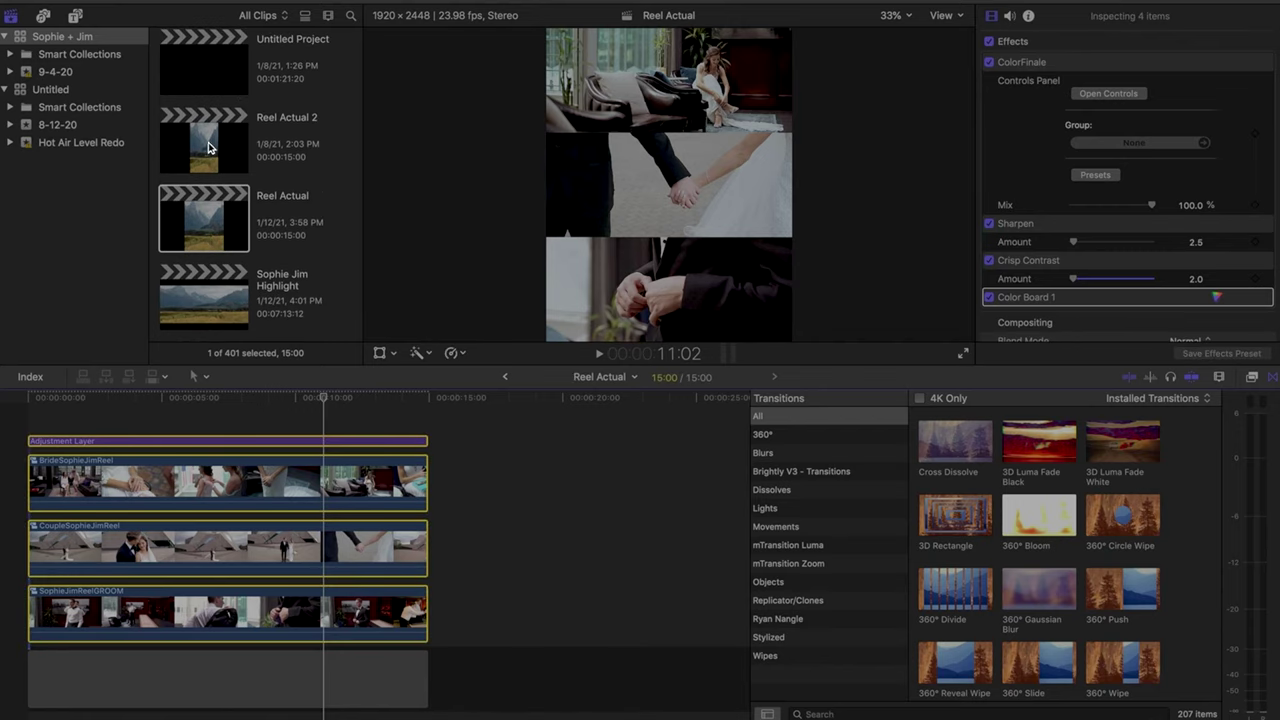